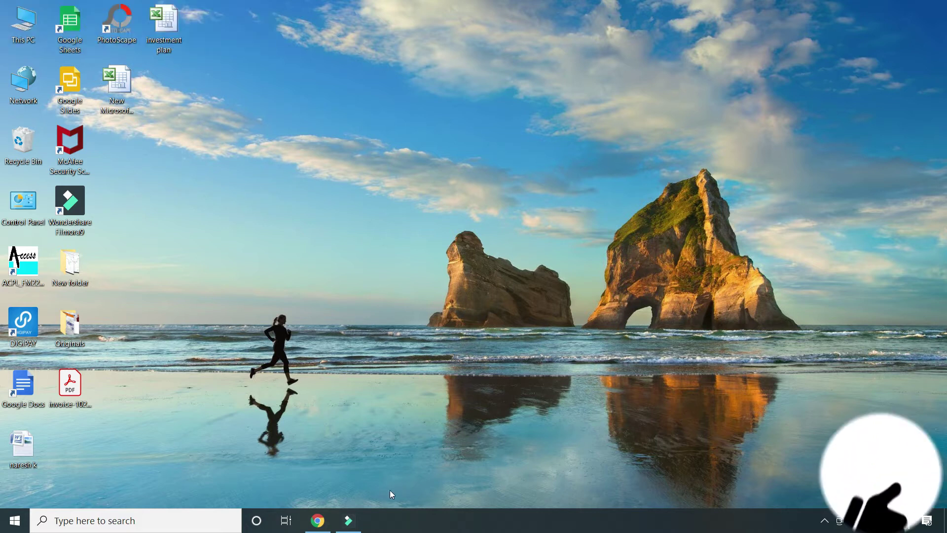
mouse_move(347, 525)
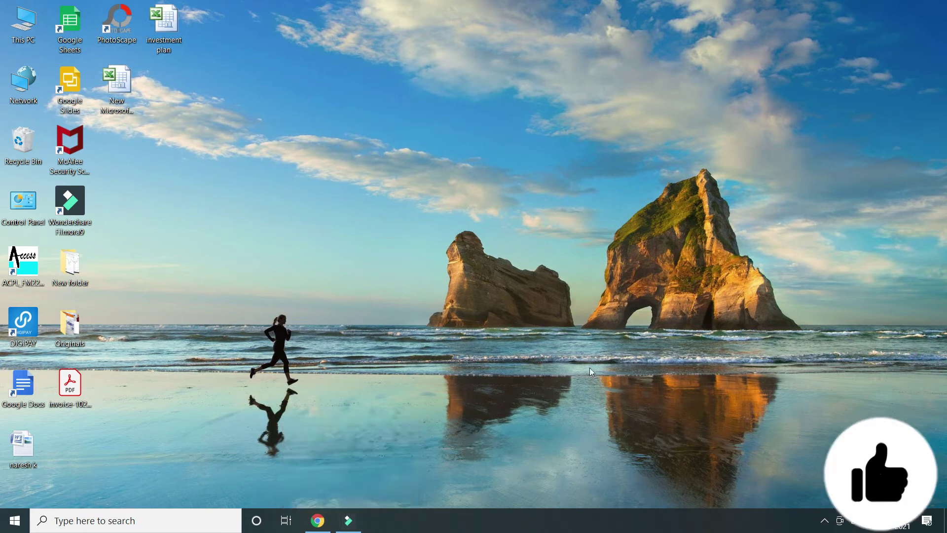
click(824, 520)
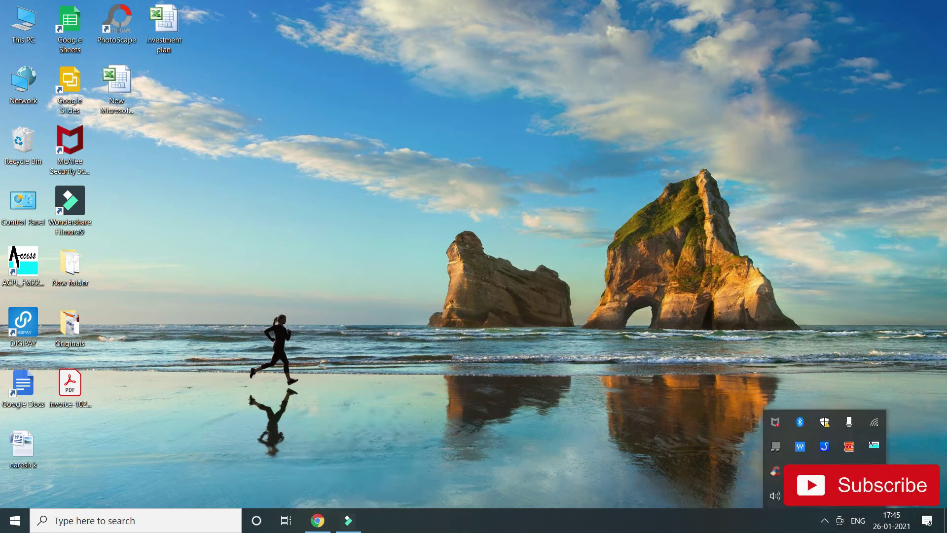
right_click(679, 315)
click(696, 336)
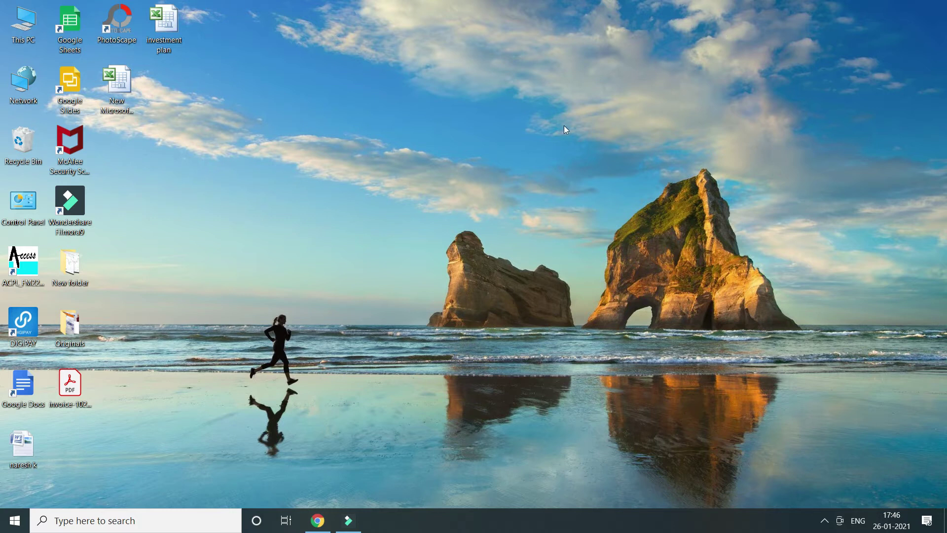
right_click(498, 132)
click(529, 174)
right_click(518, 153)
click(543, 190)
right_click(515, 159)
click(547, 195)
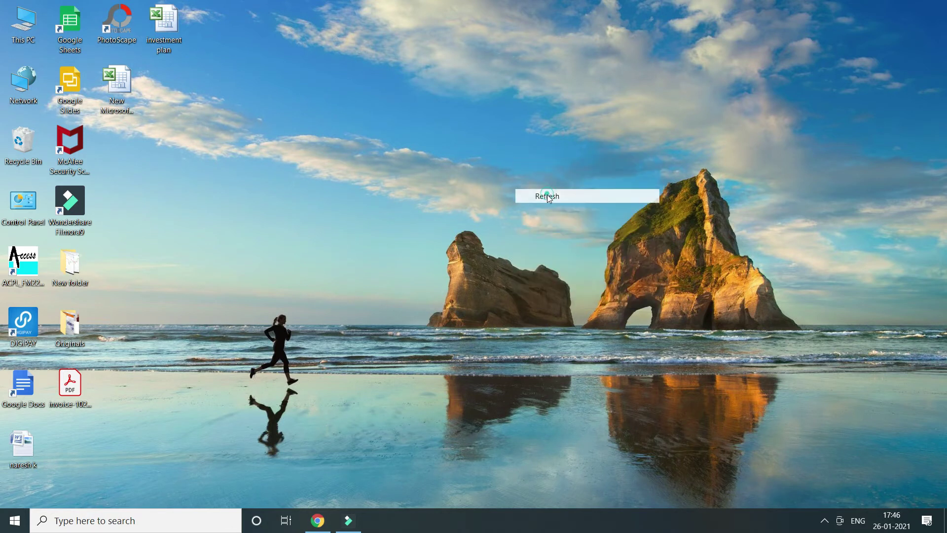
click(101, 521)
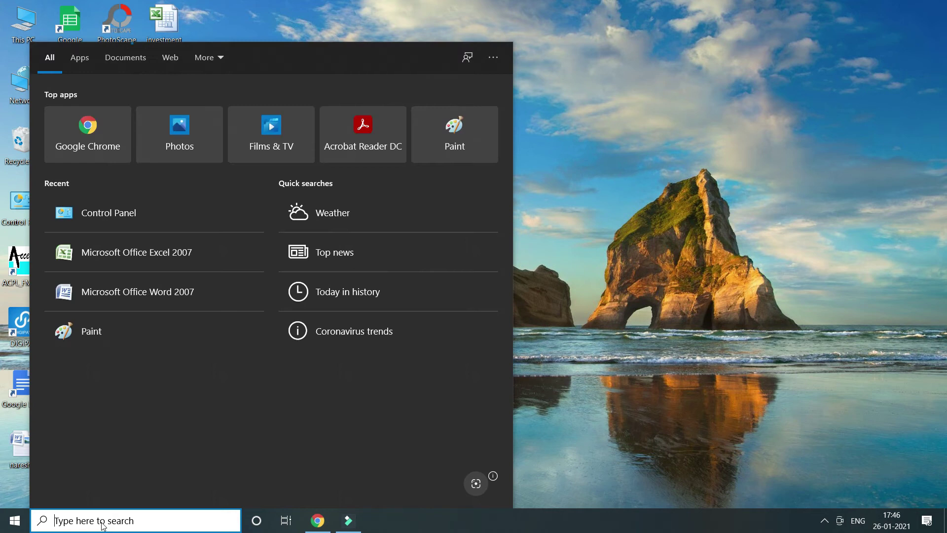
text(paint)
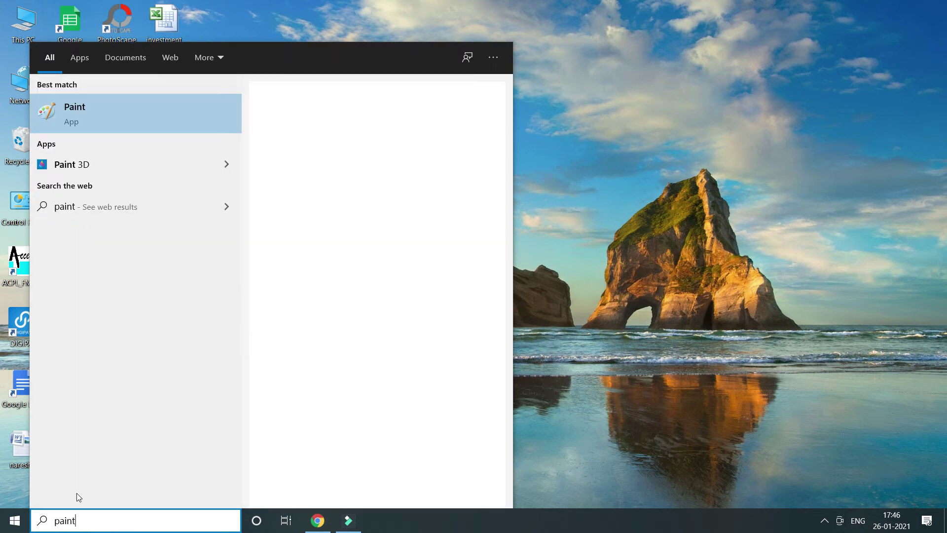
key(Return)
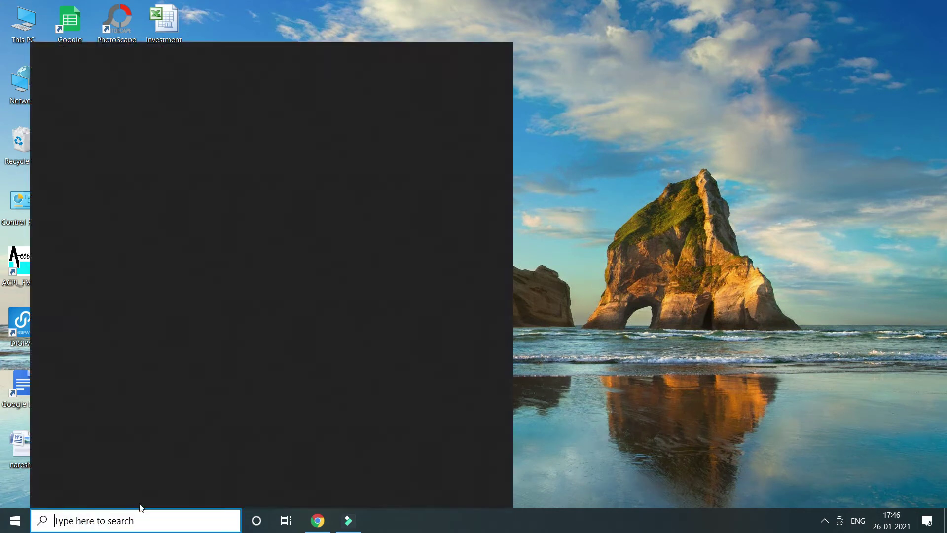
text(pain)
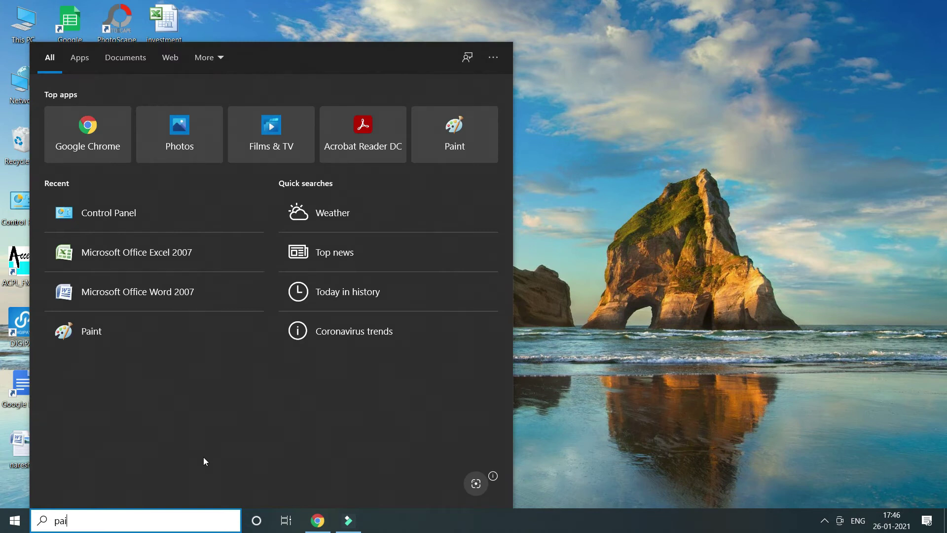
click(521, 207)
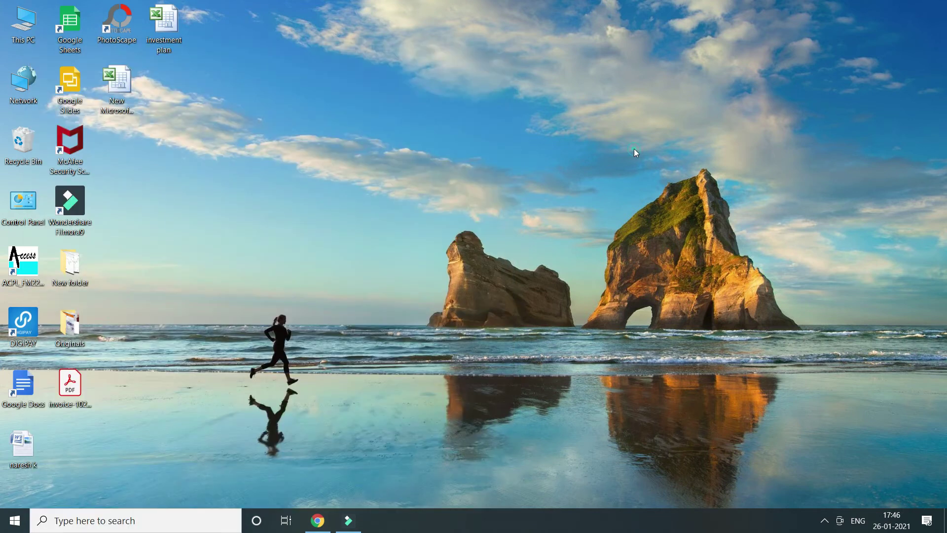
right_click(539, 132)
click(575, 171)
right_click(470, 116)
click(501, 152)
right_click(451, 123)
click(491, 158)
right_click(426, 126)
click(439, 158)
click(124, 523)
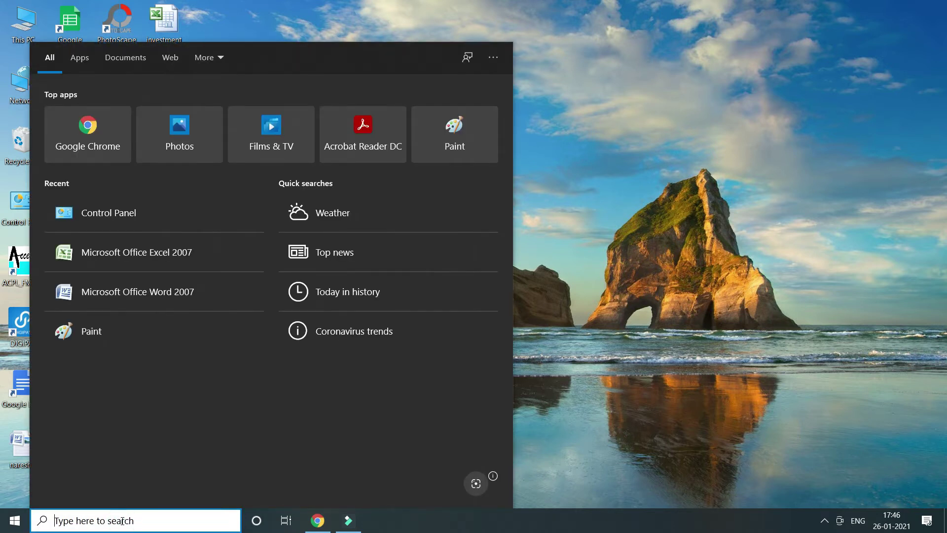
click(735, 229)
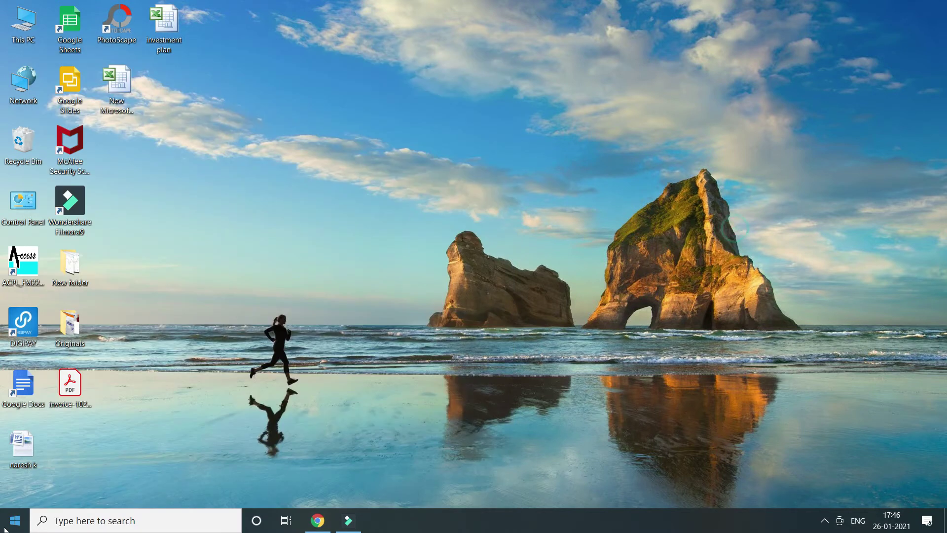
Step: Find and launch Paint from the Windows search, and resize its blank canvas to about 1781 × 758 px
click(87, 515)
text(p)
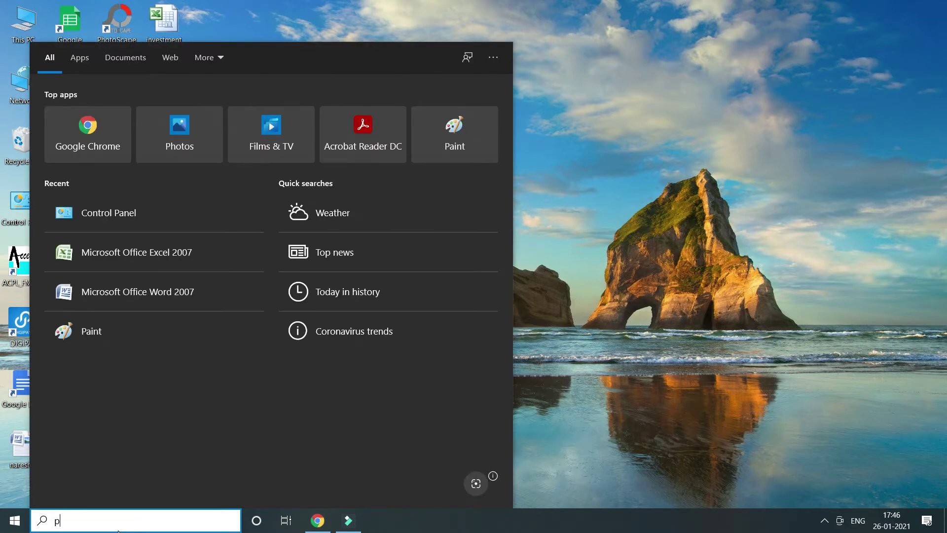
text(ain)
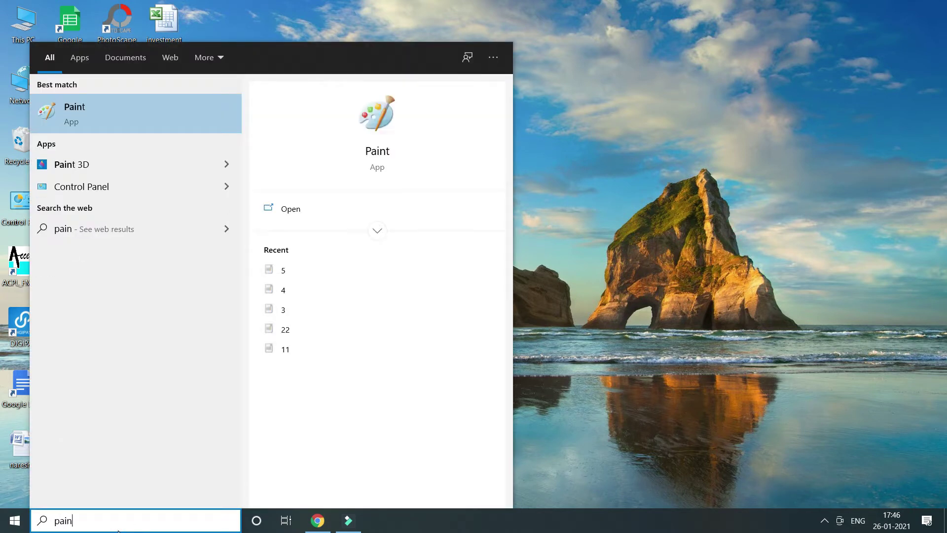
text(t)
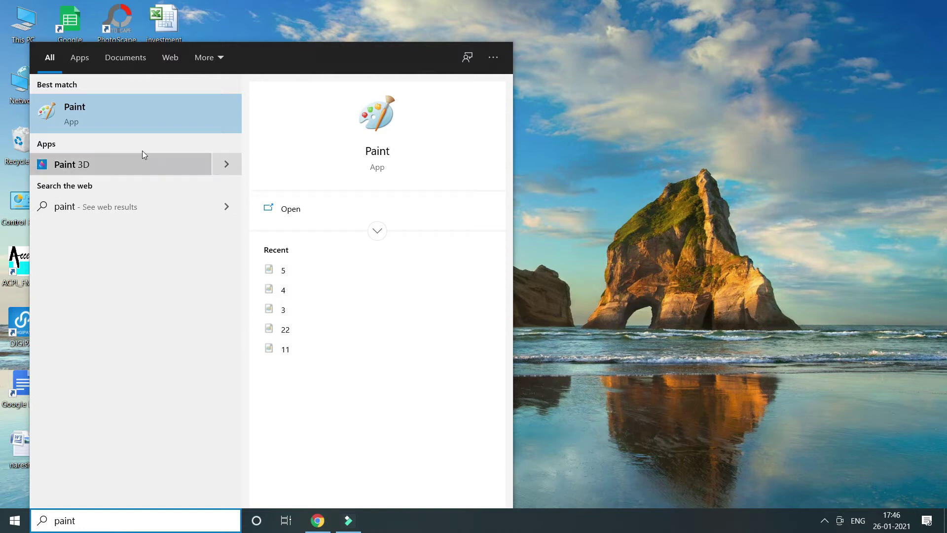
click(104, 105)
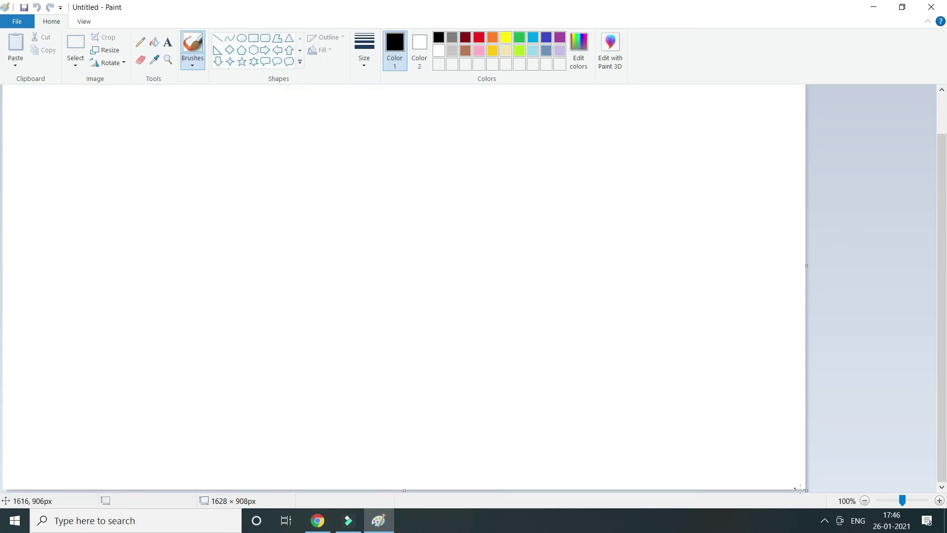
drag(807, 489, 882, 462)
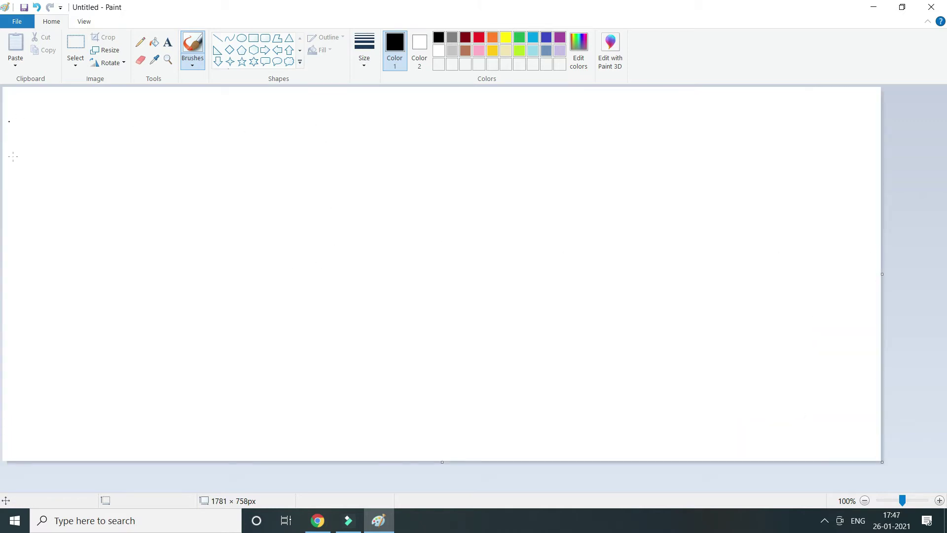
Step: Draw a looping freehand brush stroke in black across the middle of the canvas and undo it
mouse_move(251, 311)
mouse_down()
mouse_move(406, 350)
mouse_move(523, 233)
mouse_move(550, 276)
mouse_up()
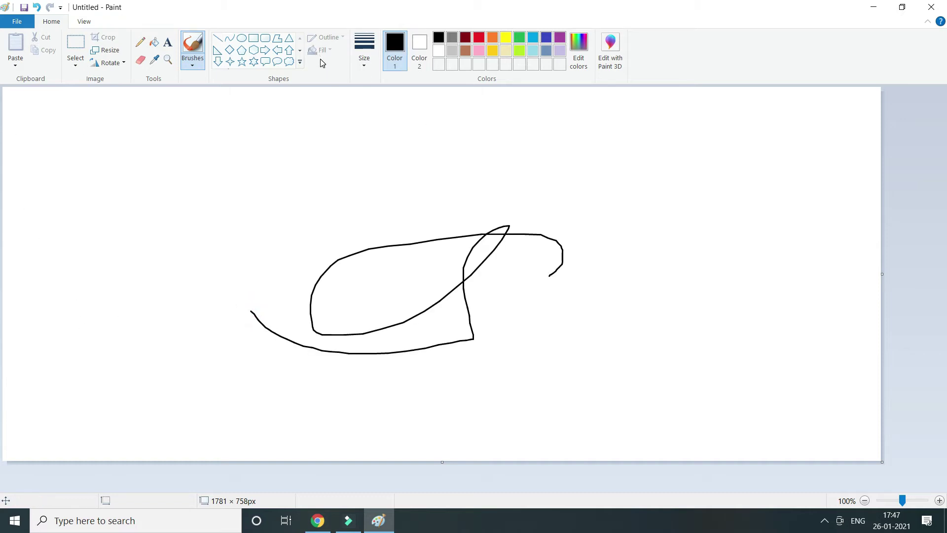
key(ctrl+z)
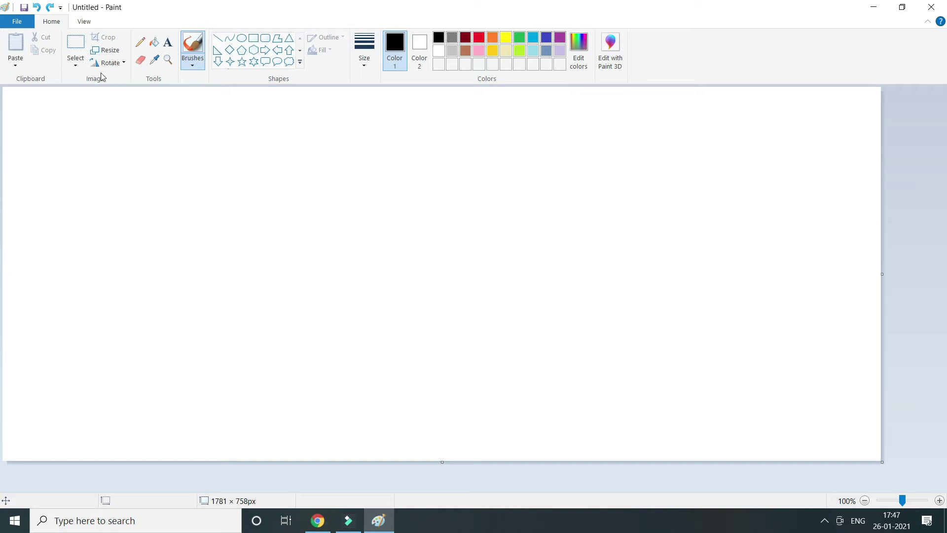
Step: Restore the Paint window to its smaller size and maximize it again
click(6, 11)
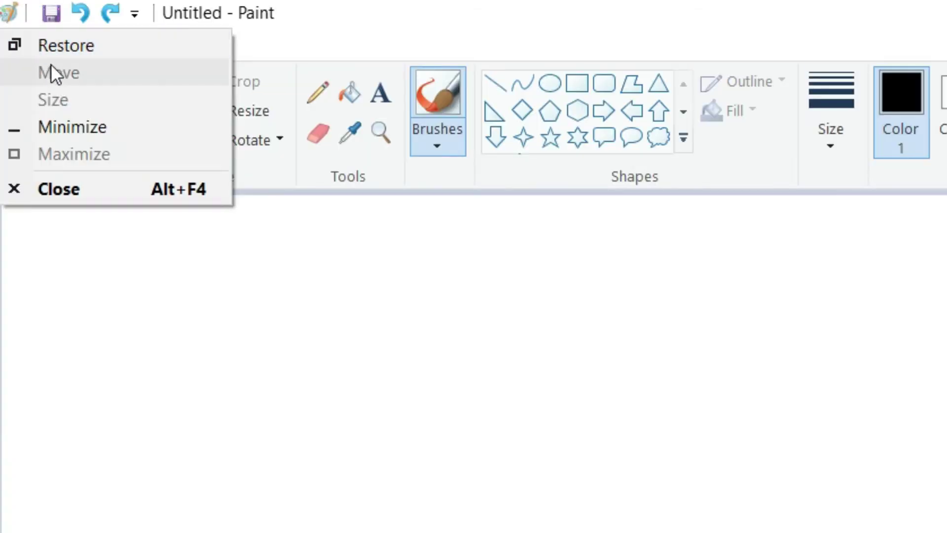
click(60, 47)
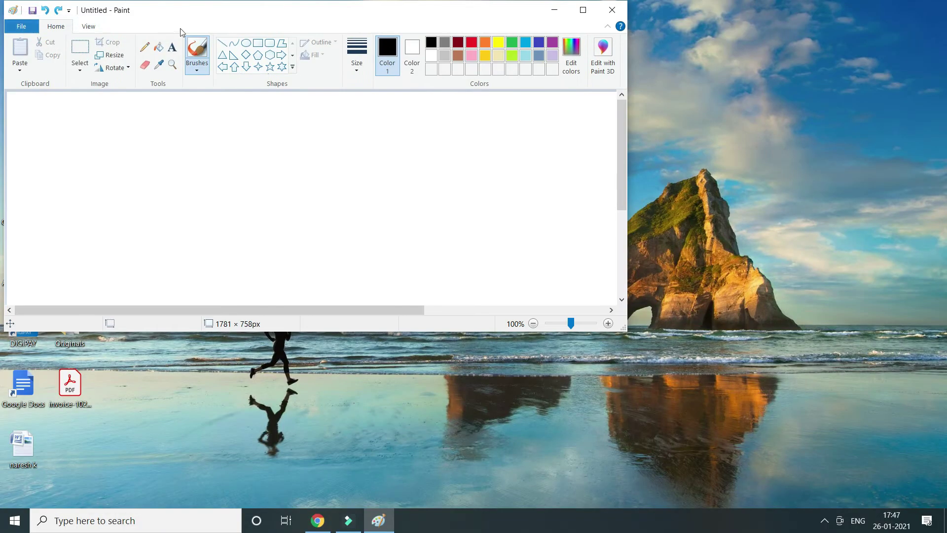
click(583, 11)
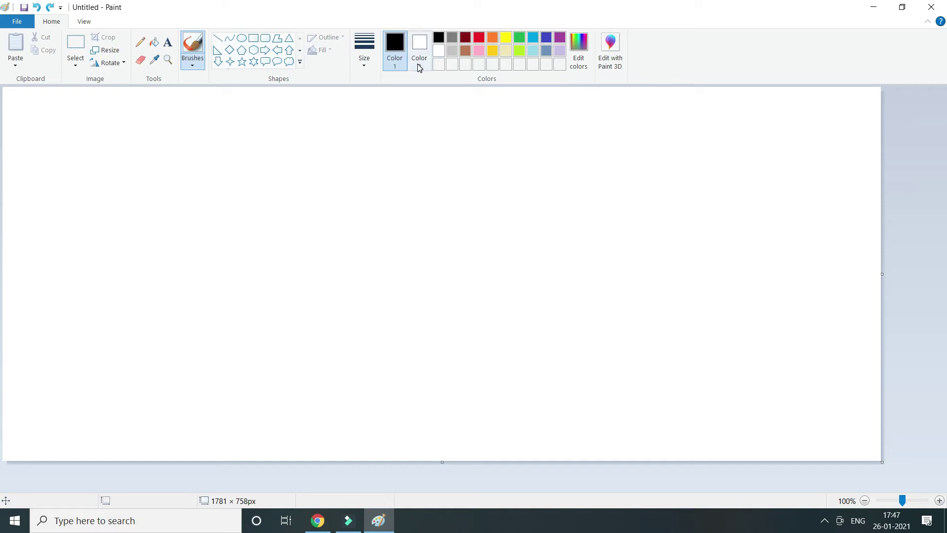
click(23, 11)
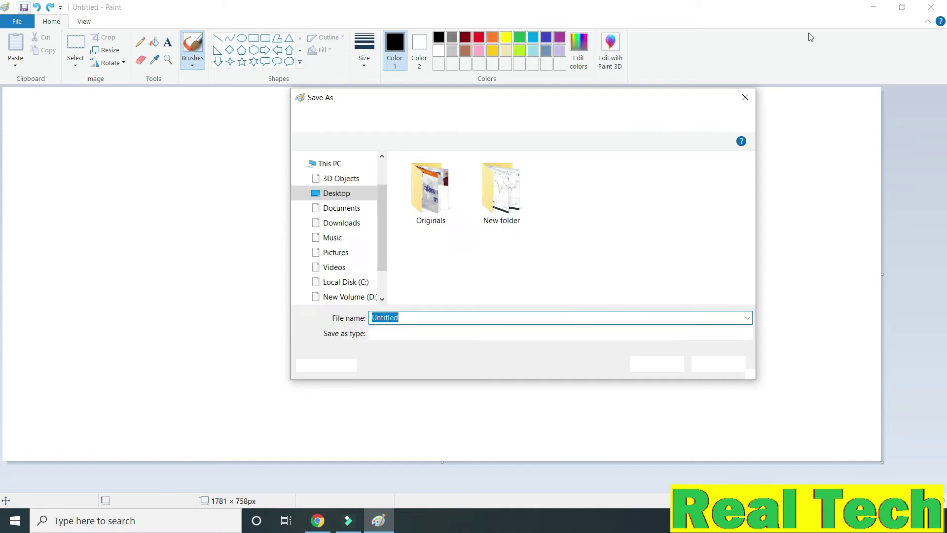
click(746, 94)
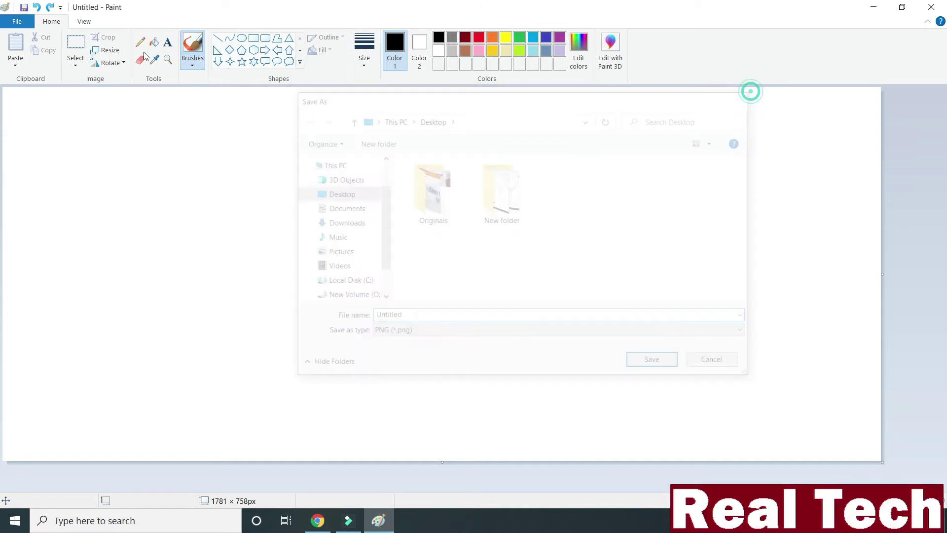
click(23, 8)
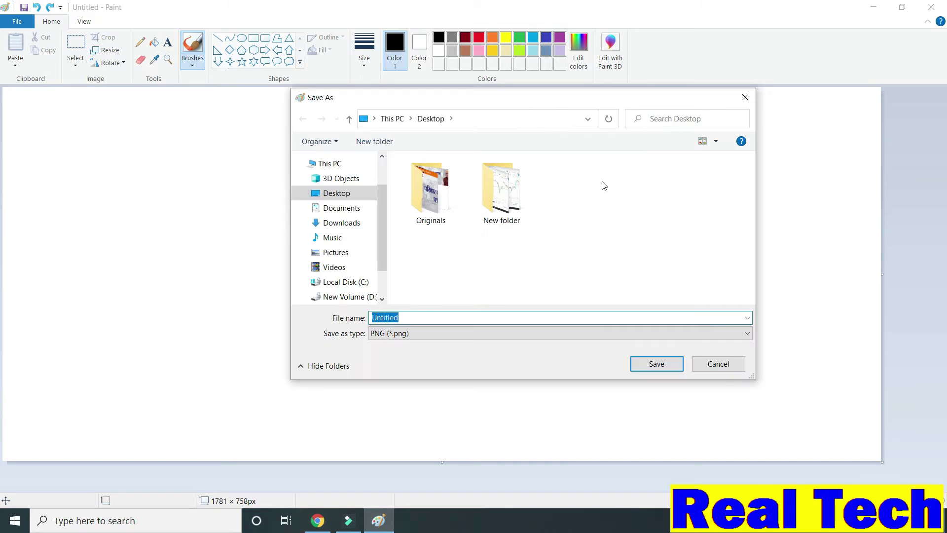
click(719, 363)
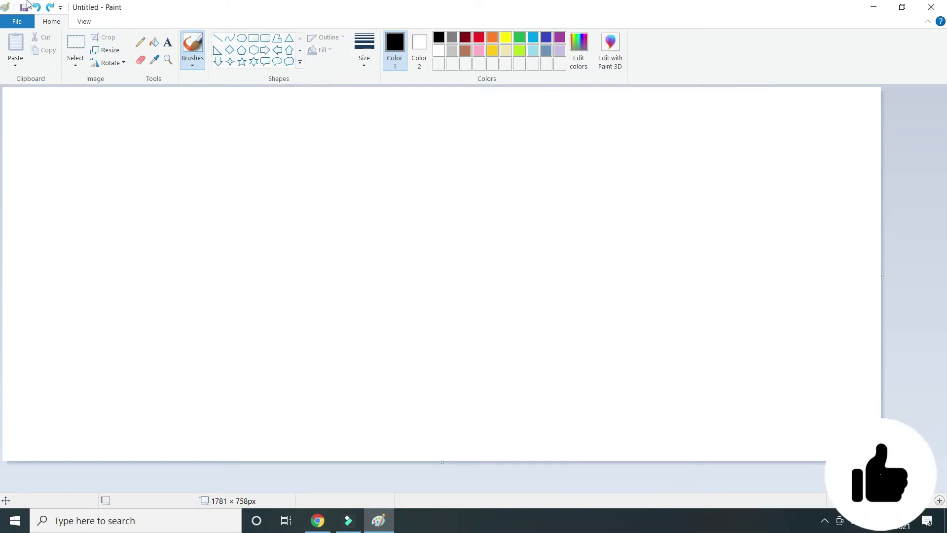
Step: Save the blank picture to the Desktop as a PNG file named ram
click(23, 8)
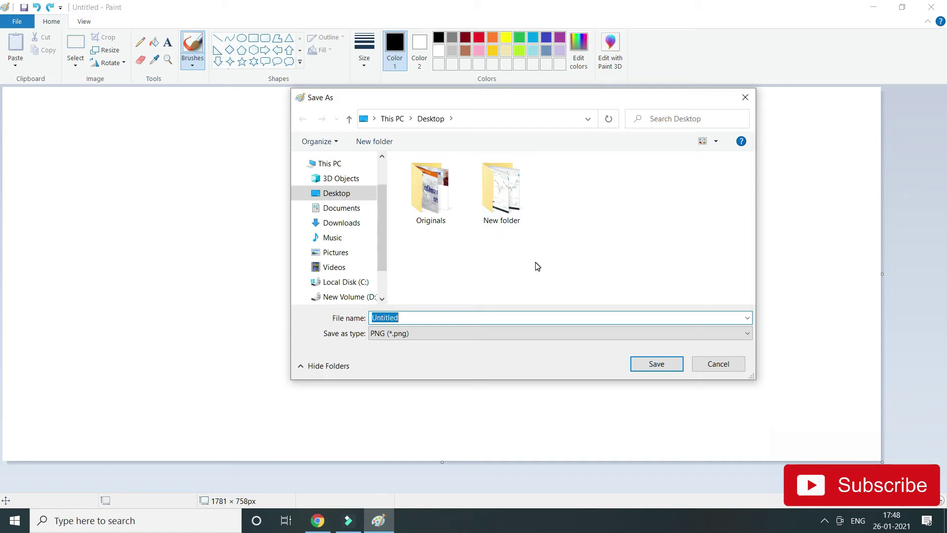
text(ram)
click(433, 119)
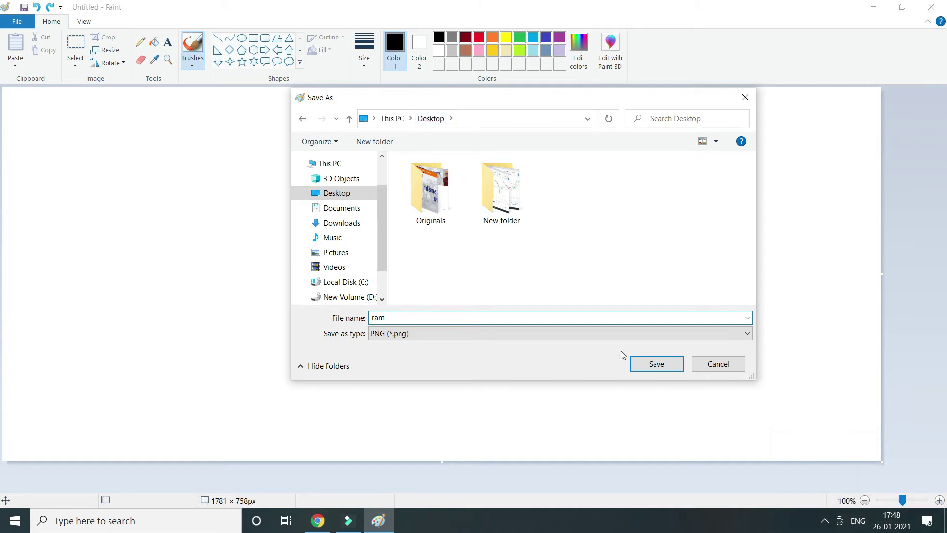
click(658, 365)
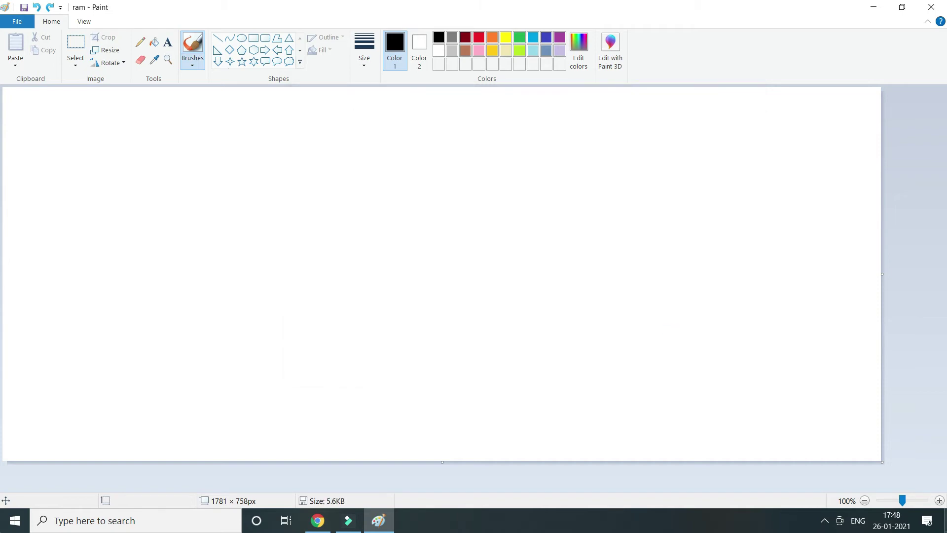
Step: Show the desktop and check the saved ram picture file there
key(super+d)
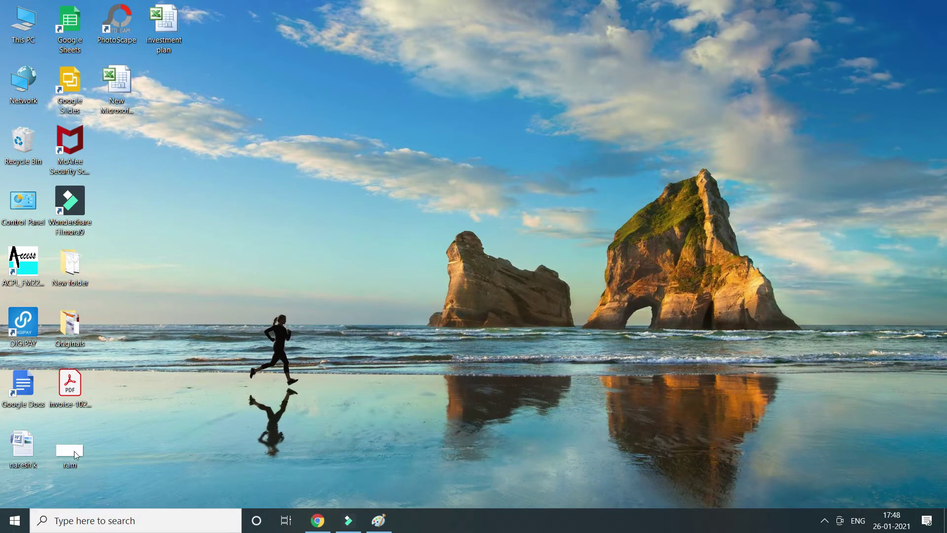
double_click(71, 451)
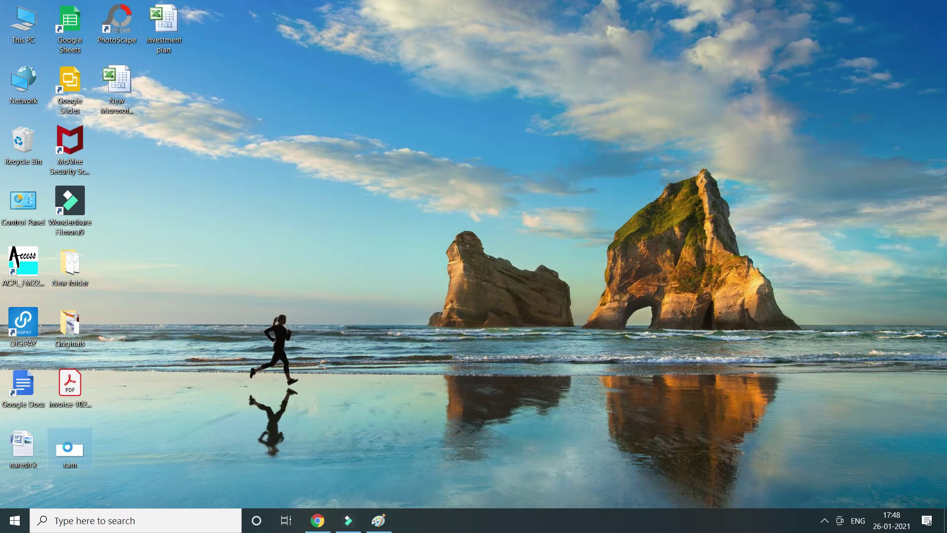
right_click(70, 451)
click(248, 448)
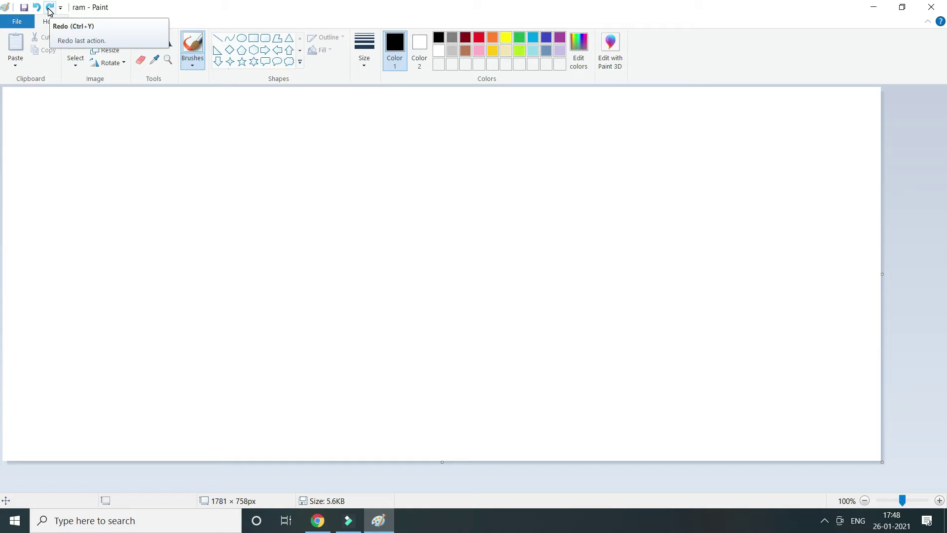
click(17, 23)
click(217, 5)
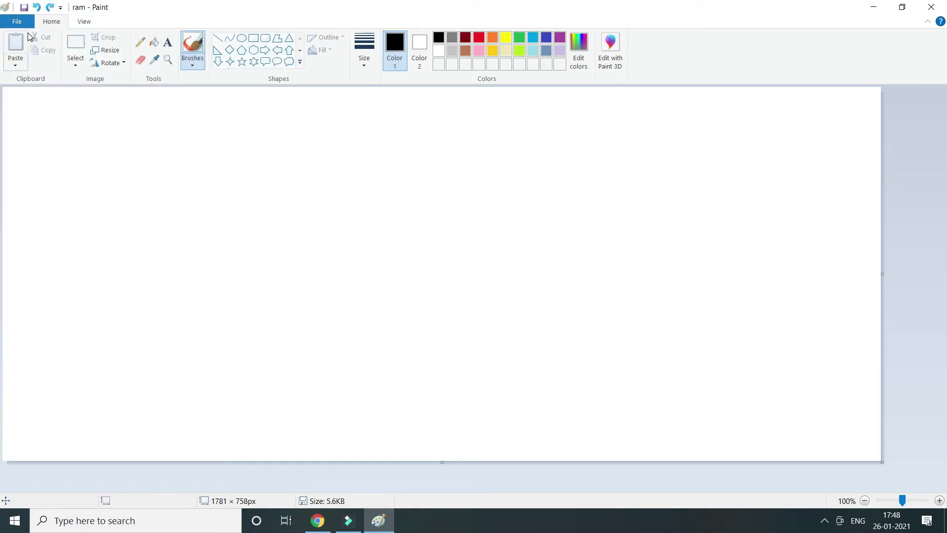
click(21, 28)
click(194, 7)
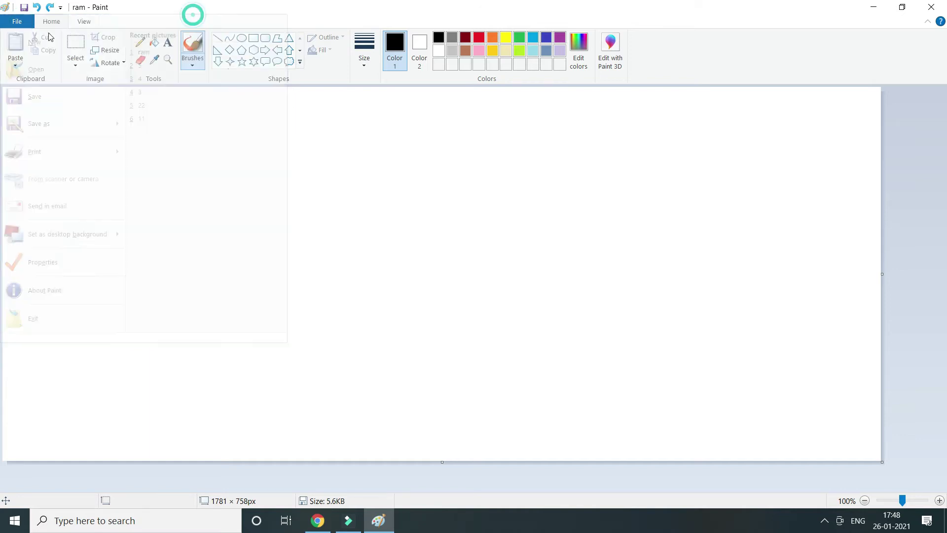
click(86, 22)
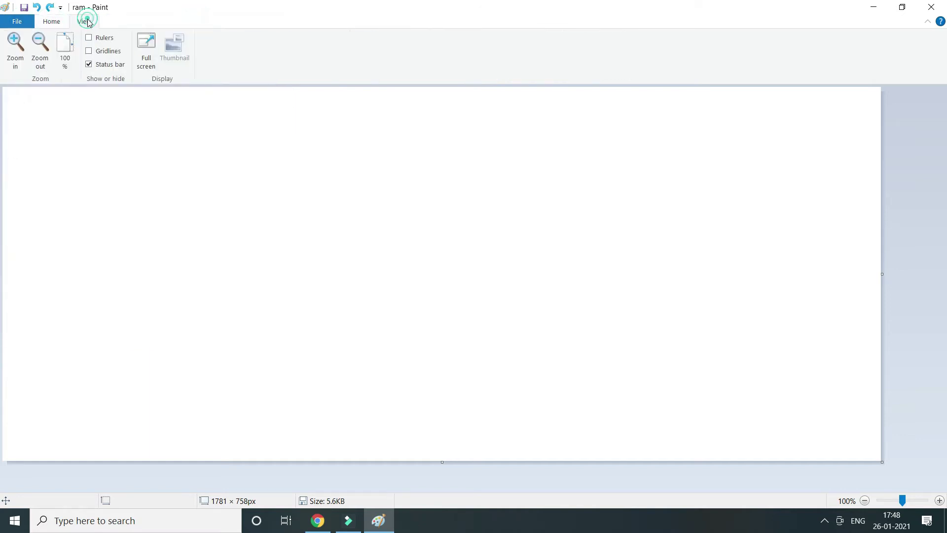
click(17, 25)
click(250, 5)
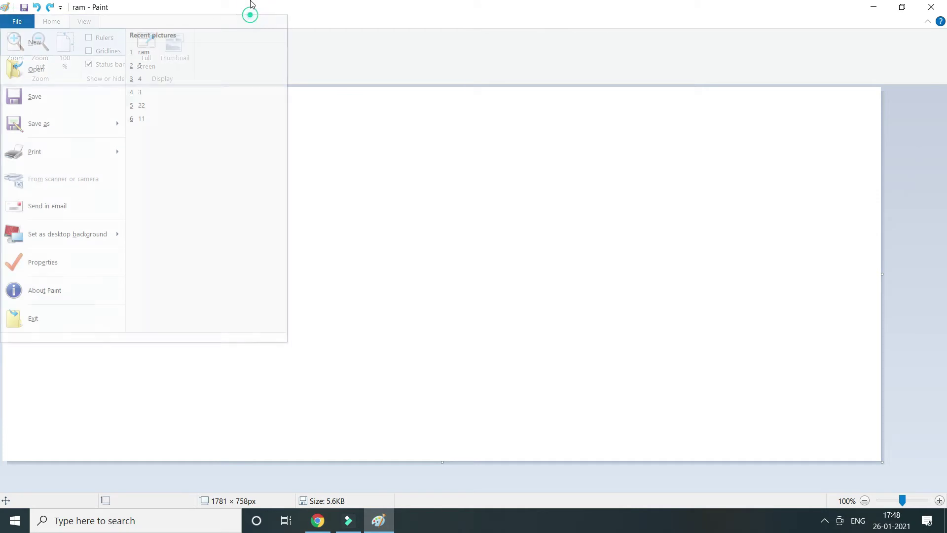
Step: Return to the Home tools and start a new blank picture, repeating the new-picture command once more
click(19, 21)
click(230, 14)
click(55, 22)
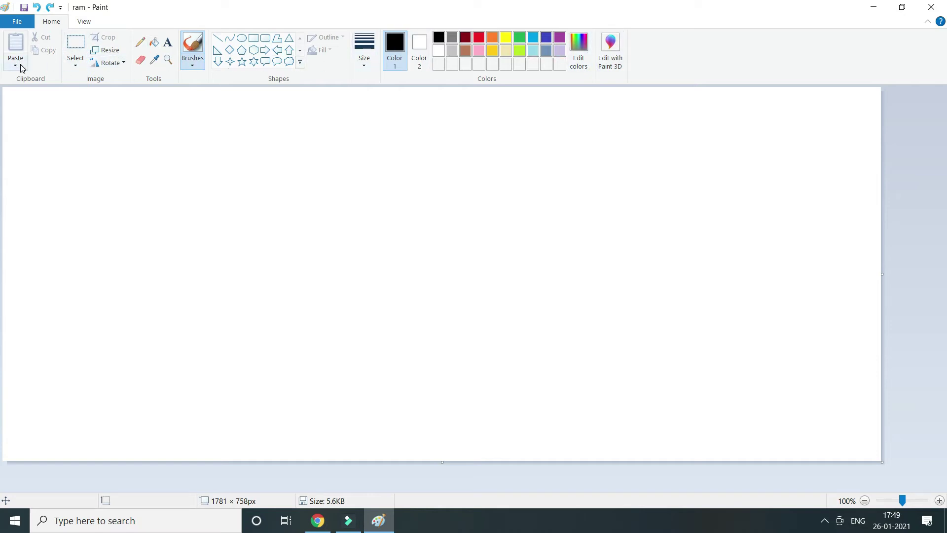
click(15, 22)
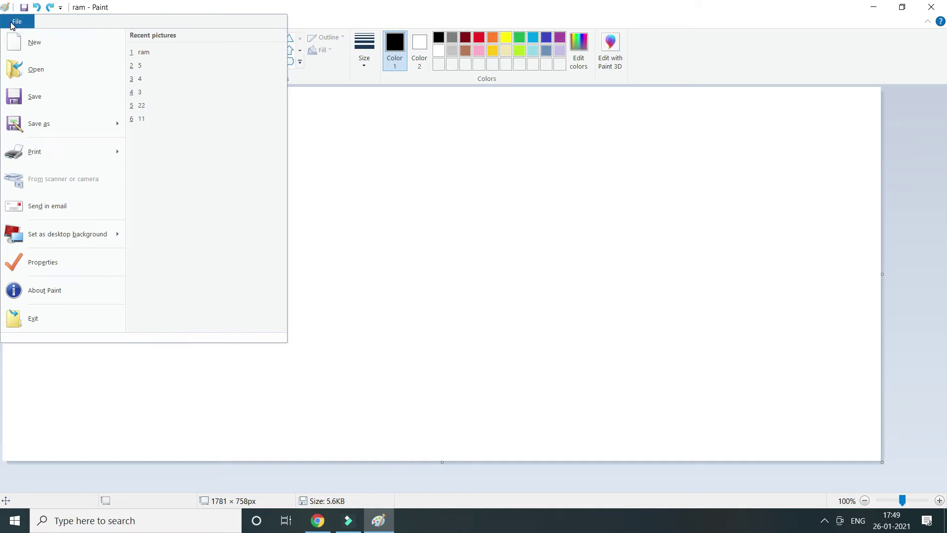
click(74, 51)
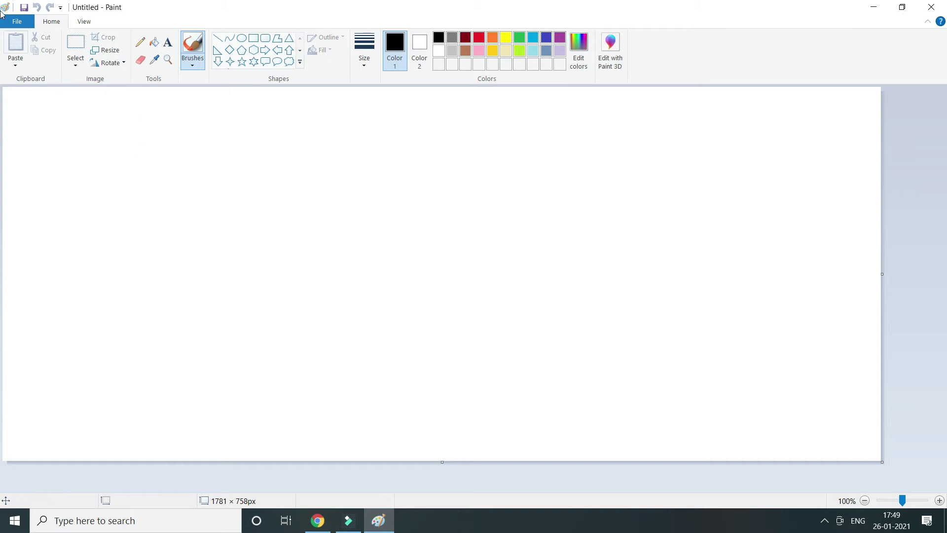
click(17, 22)
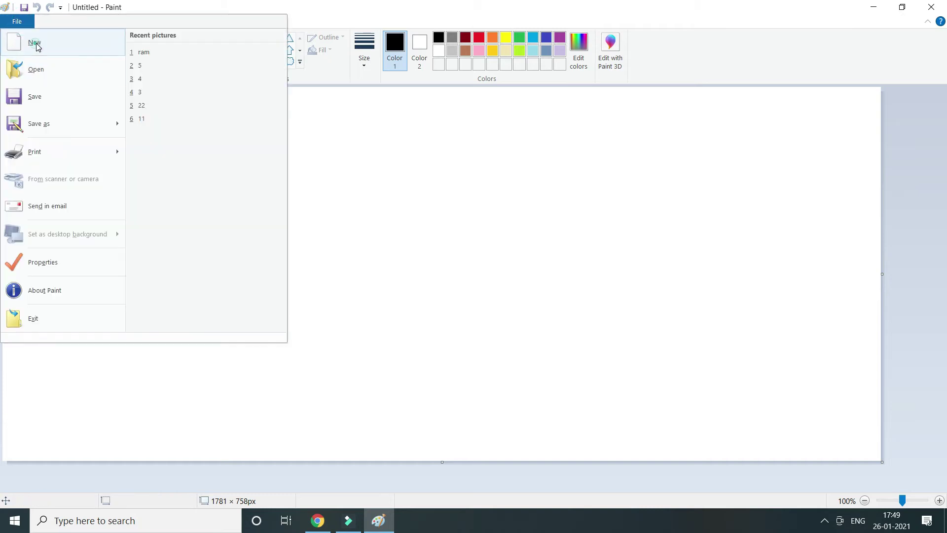
click(35, 47)
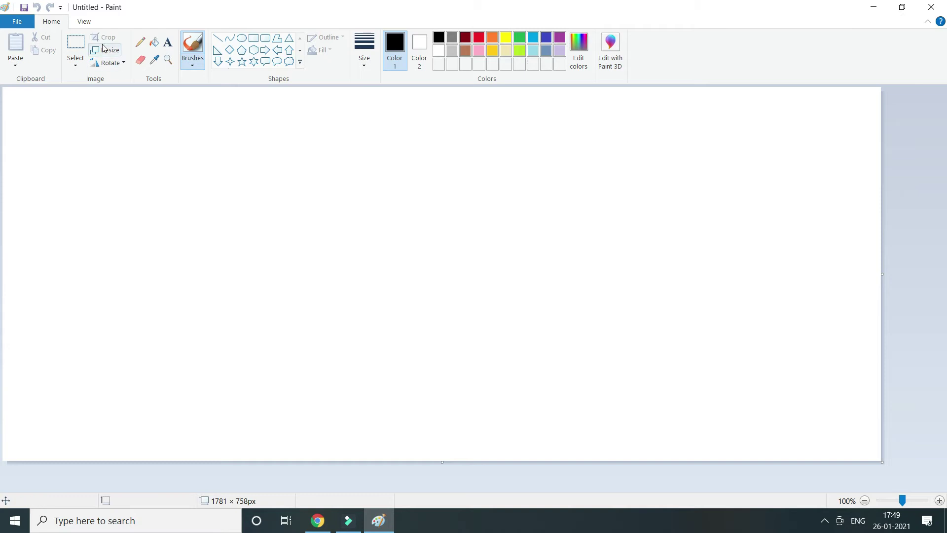
Step: Minimize and restore the Paint window, and draw a curved black brush stroke in the upper-left area of the canvas
click(379, 521)
click(379, 521)
mouse_move(159, 175)
mouse_down()
mouse_move(357, 179)
mouse_move(358, 217)
mouse_up()
Step: Try to start a new picture, choose to save the changes to the untitled drawing, and cancel the save
click(17, 22)
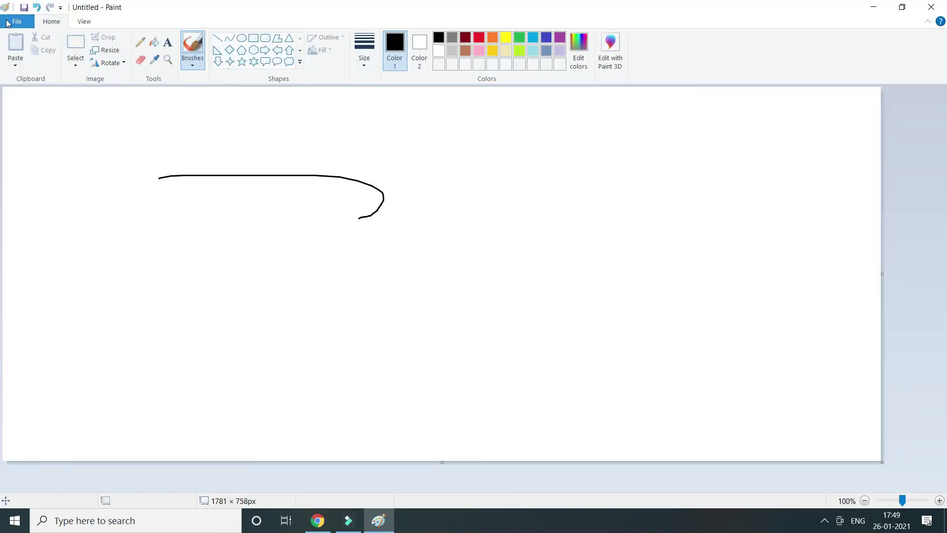
click(20, 47)
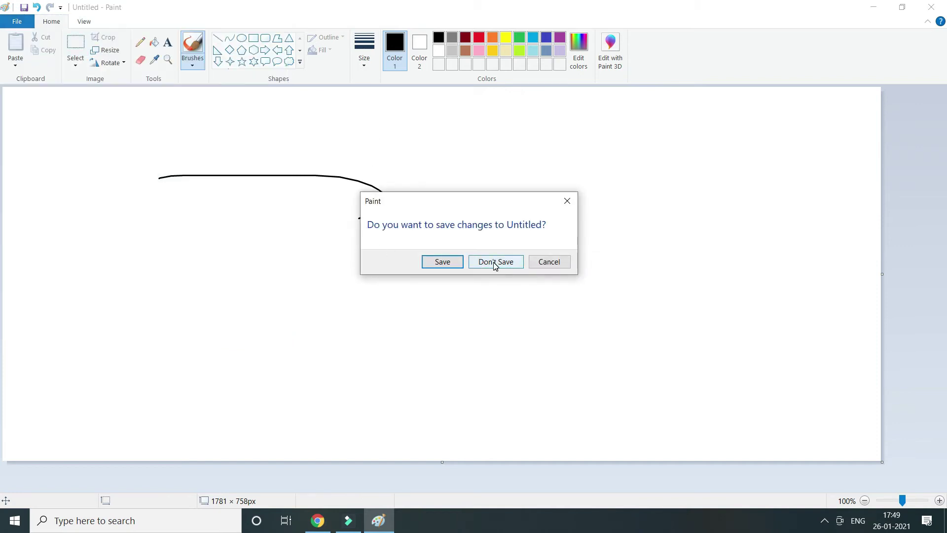
click(443, 262)
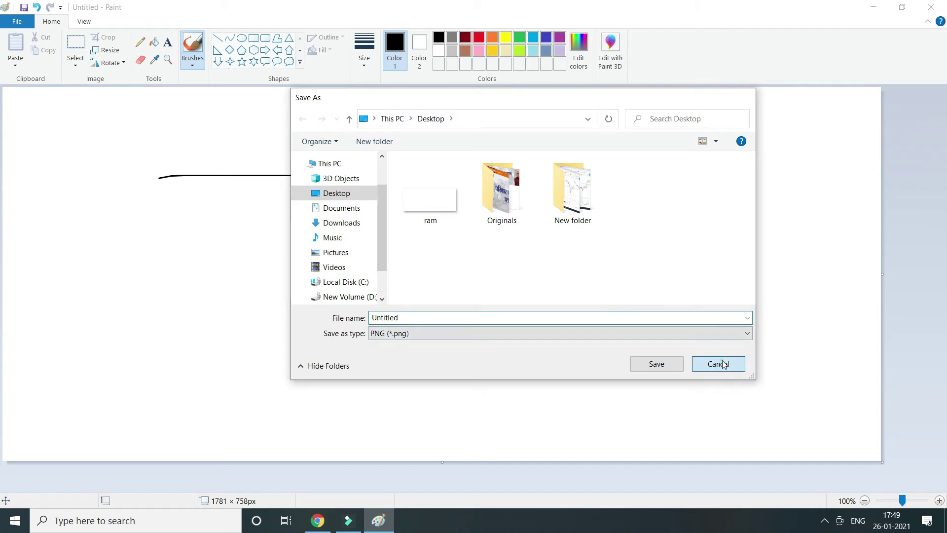
click(719, 363)
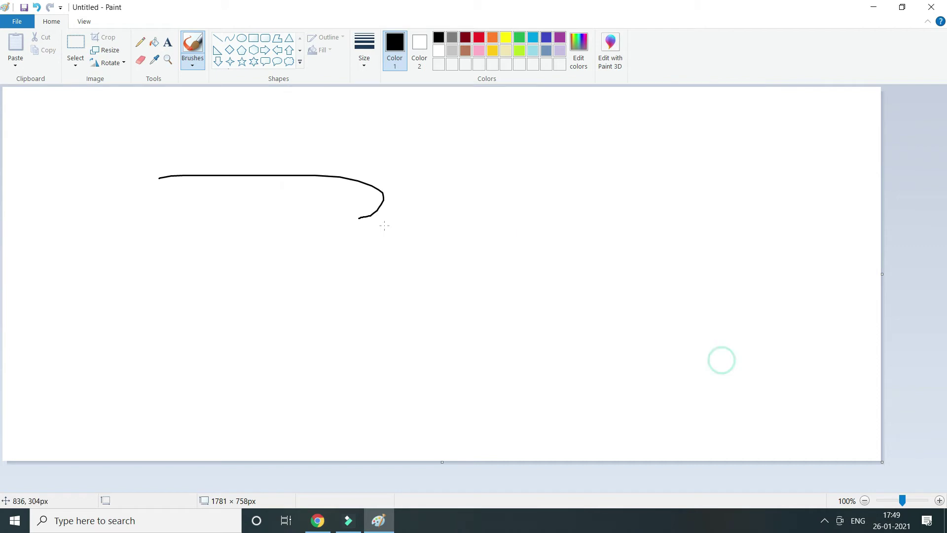
Step: Open the ram picture from the Desktop, discarding the changes to the untitled drawing
click(17, 22)
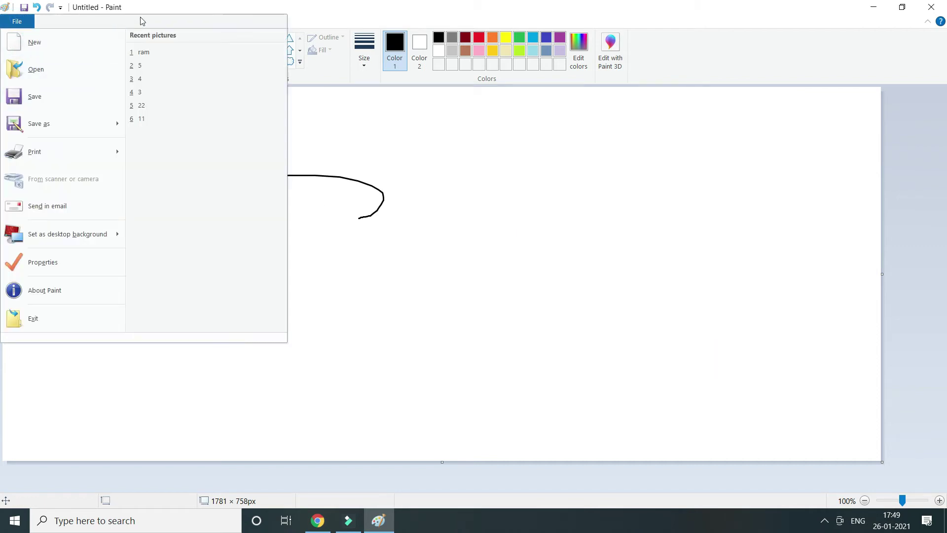
click(16, 21)
click(14, 25)
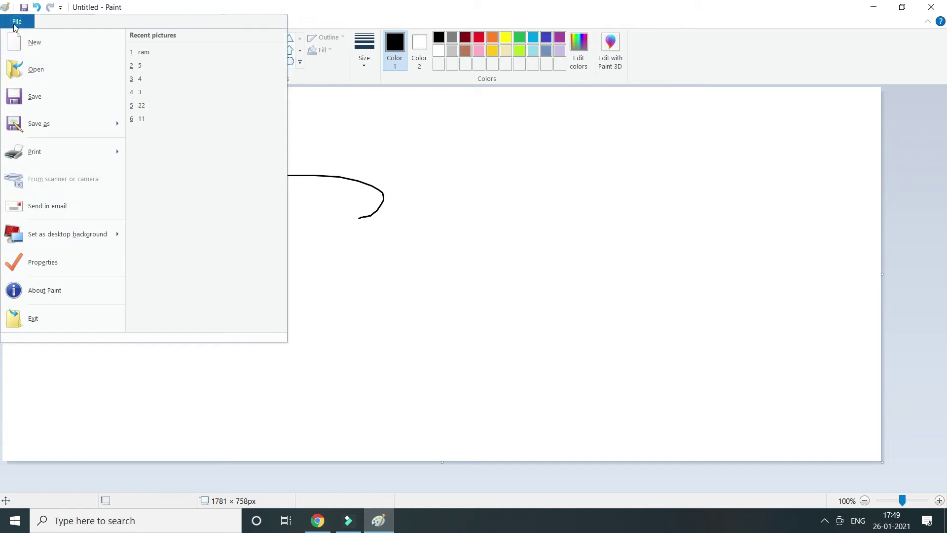
click(36, 70)
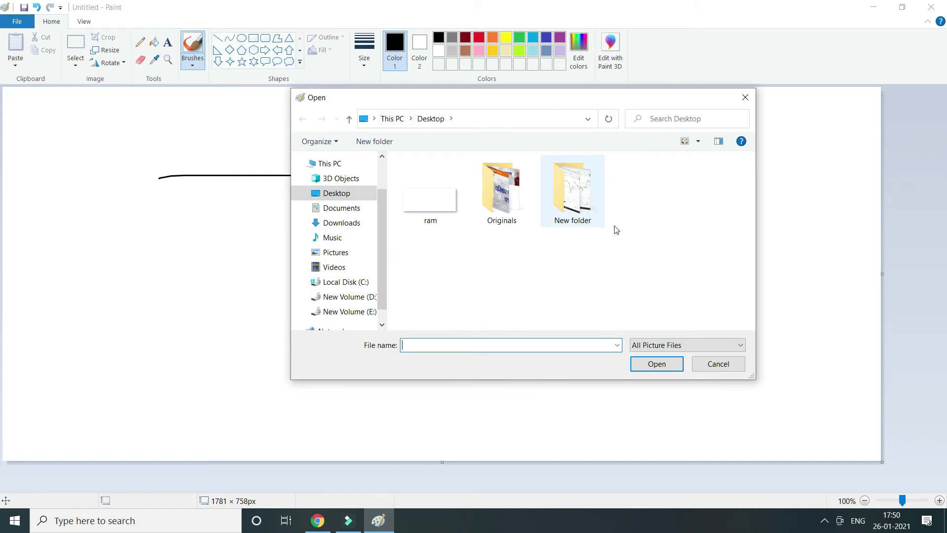
click(430, 215)
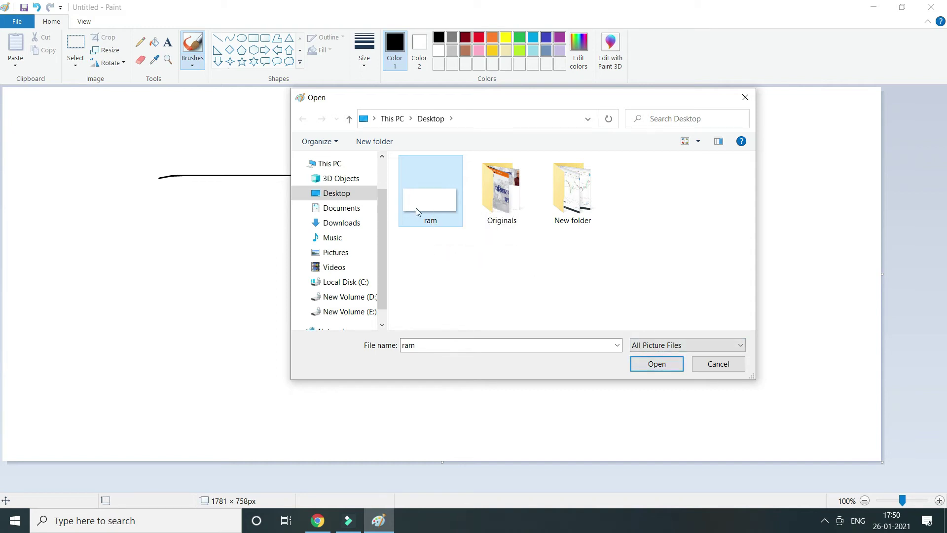
click(671, 369)
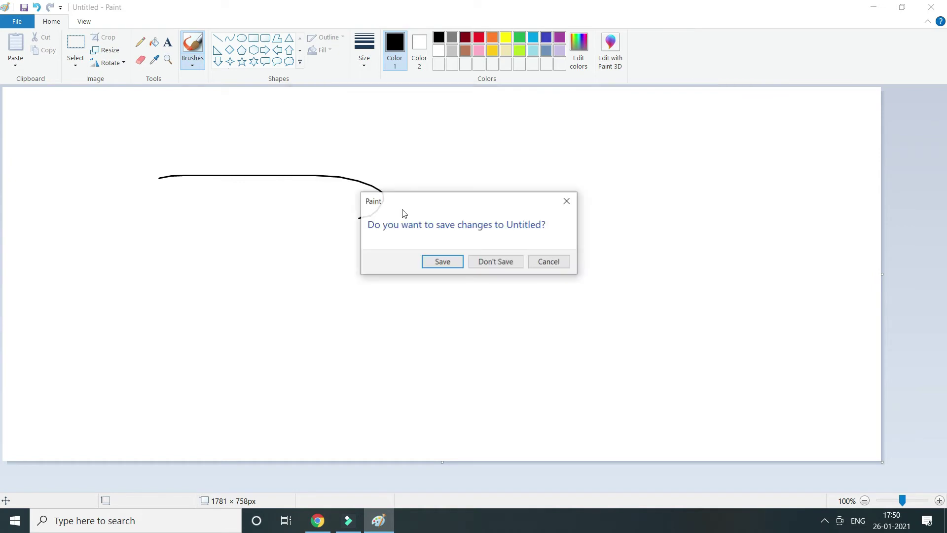
click(506, 266)
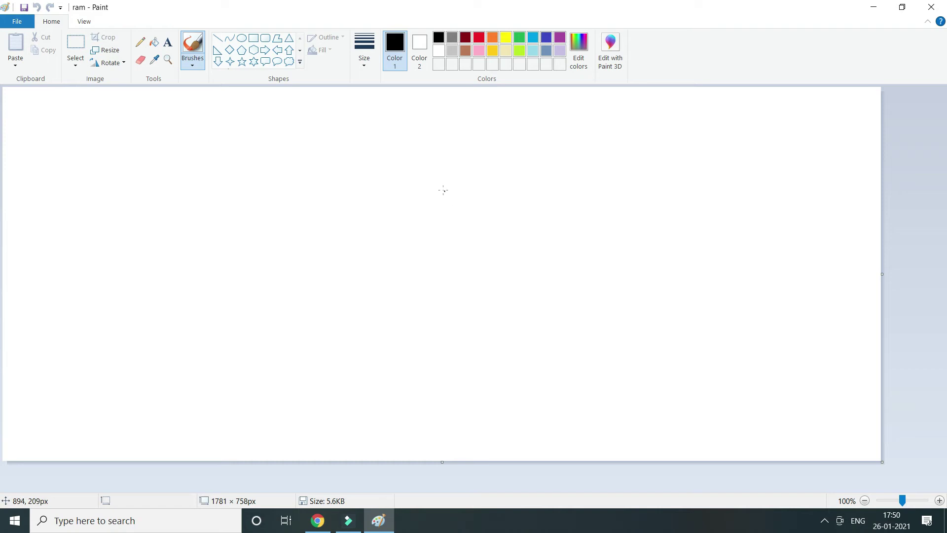
Step: Examine the window control menu with its Restore, Minimize and Close commands, leaving the window as it is
click(5, 7)
click(162, 14)
click(5, 6)
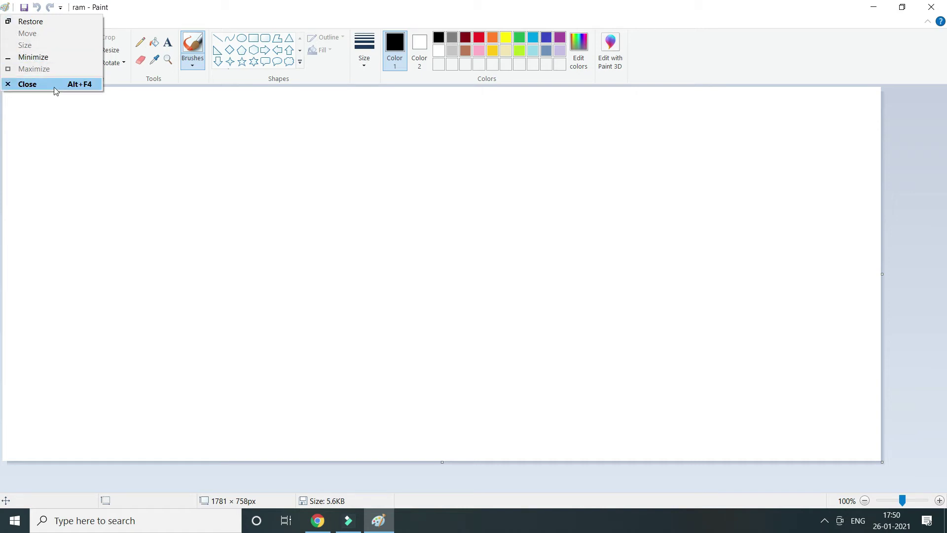
click(204, 13)
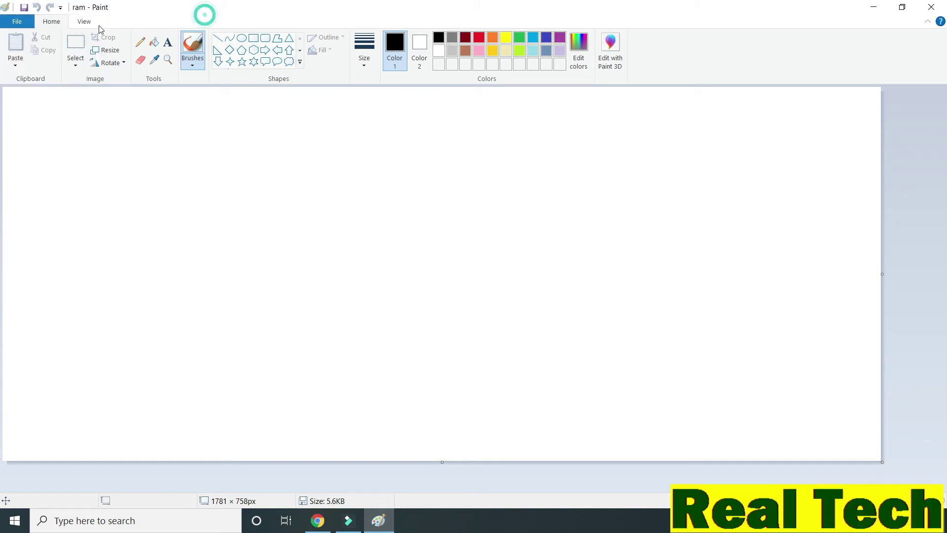
click(5, 7)
click(241, 14)
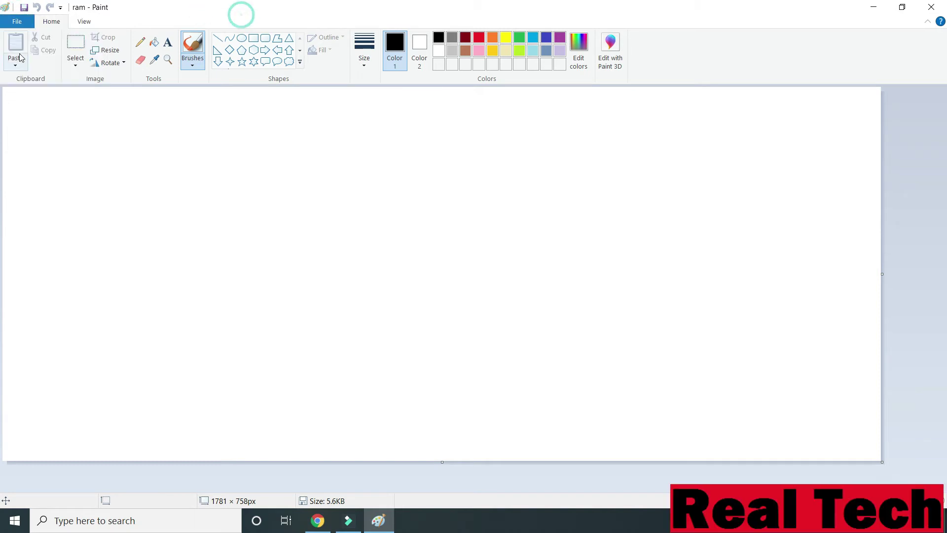
Step: Examine the file commands, including Save, the Save as picture formats and Print
click(17, 21)
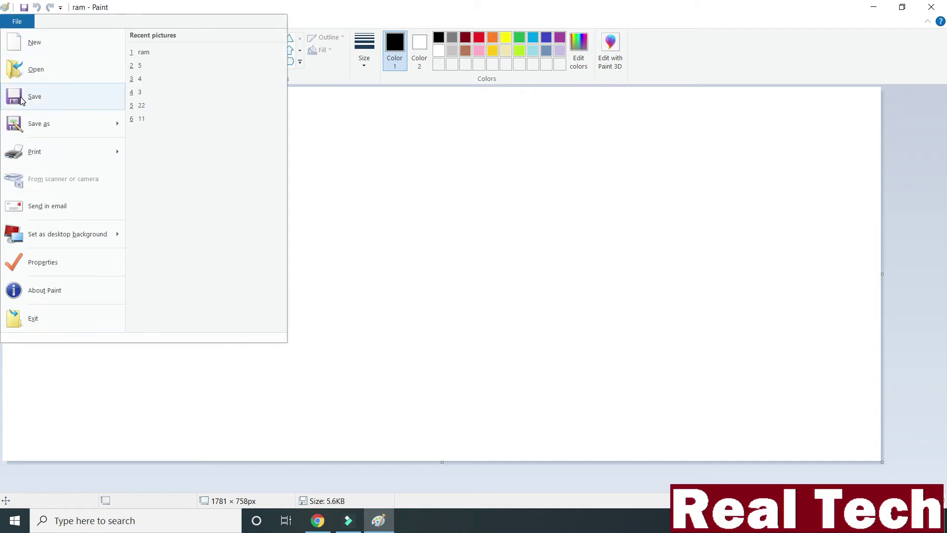
mouse_move(39, 122)
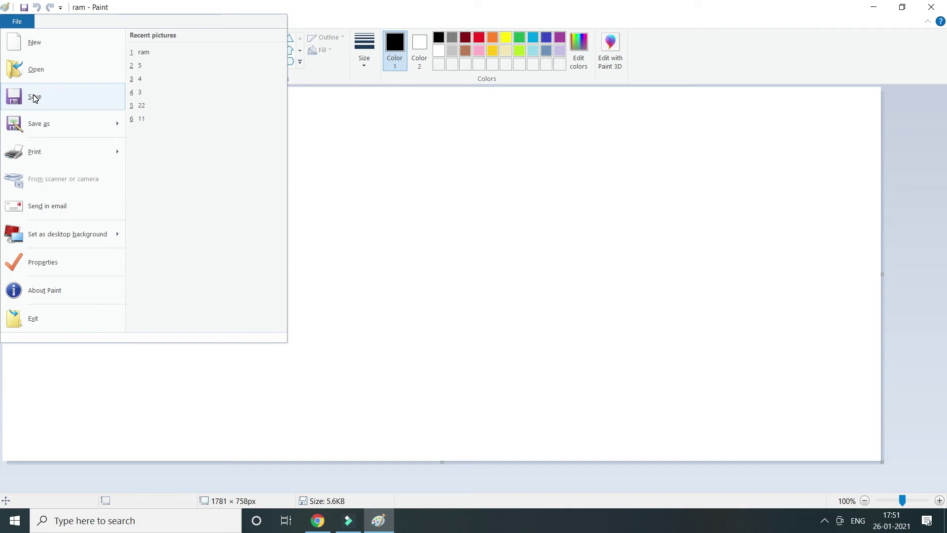
mouse_move(71, 122)
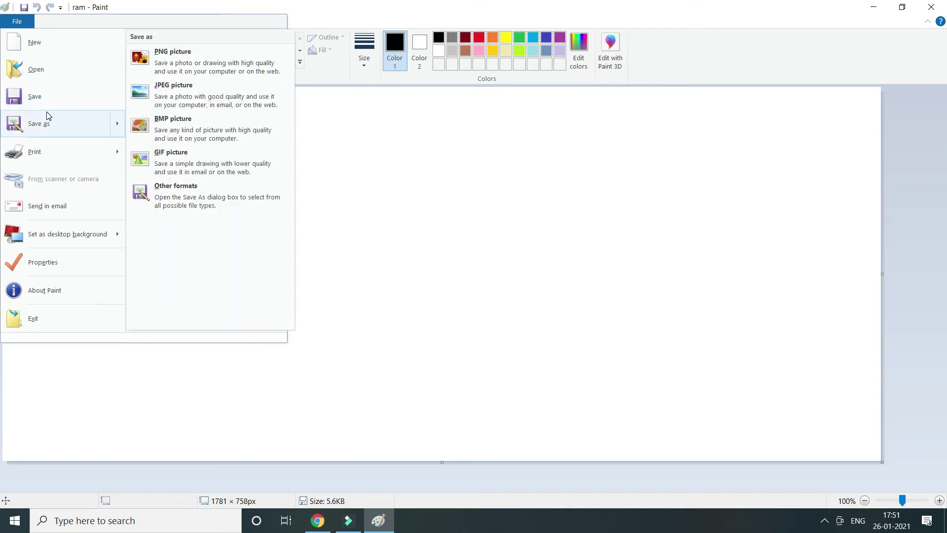
mouse_move(51, 156)
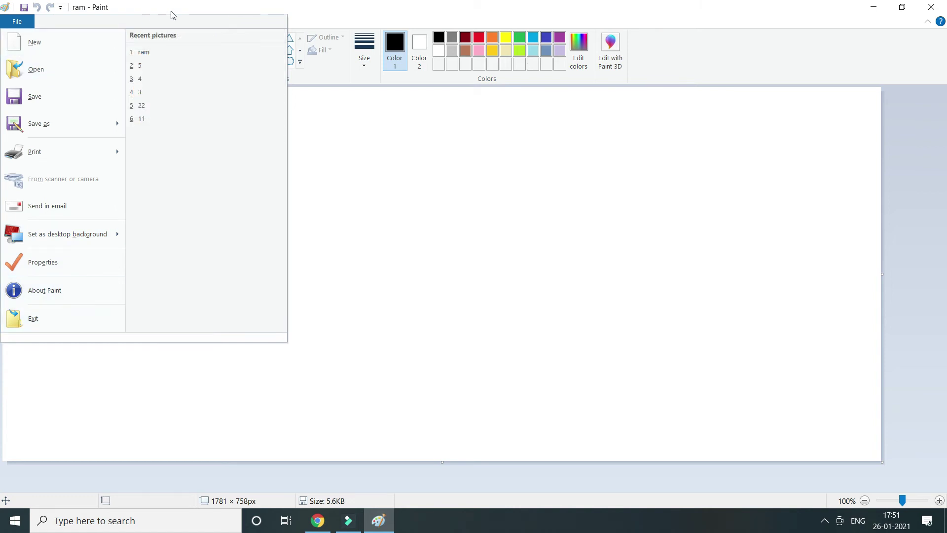
Step: Restore the Paint window to its smaller size, maximize it again, and view the paste options
double_click(337, 7)
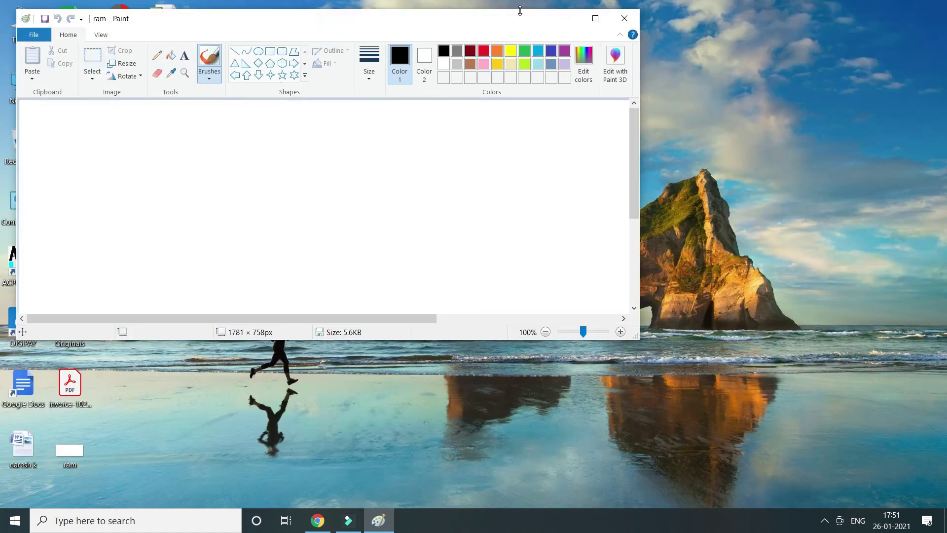
click(596, 19)
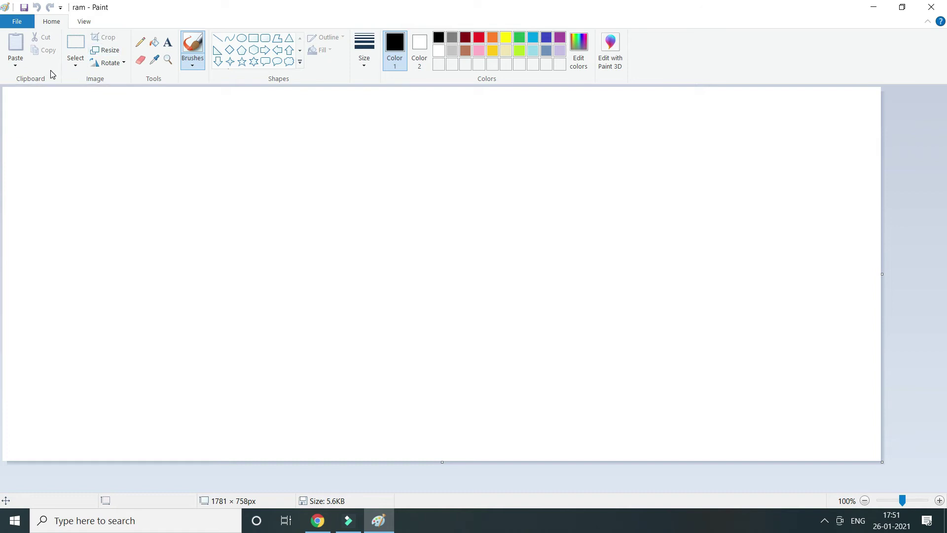
click(16, 69)
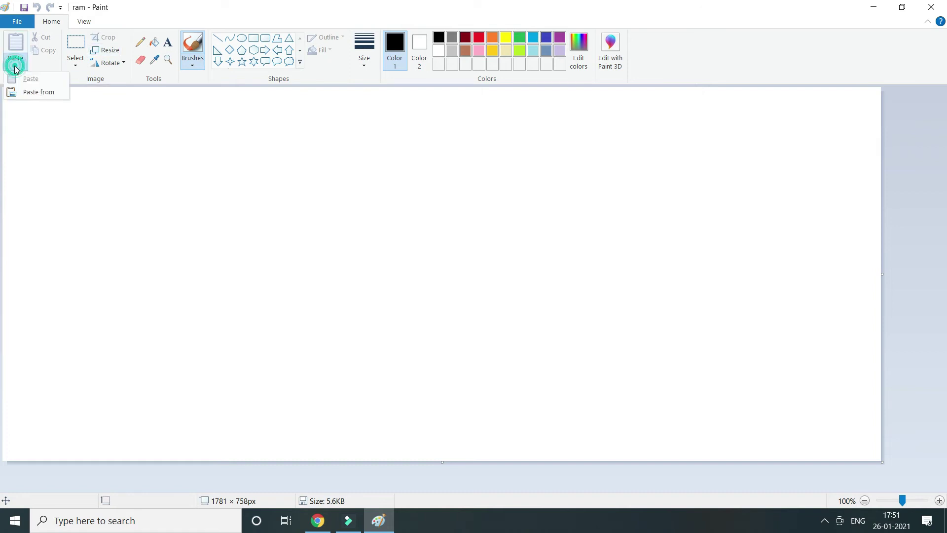
click(121, 148)
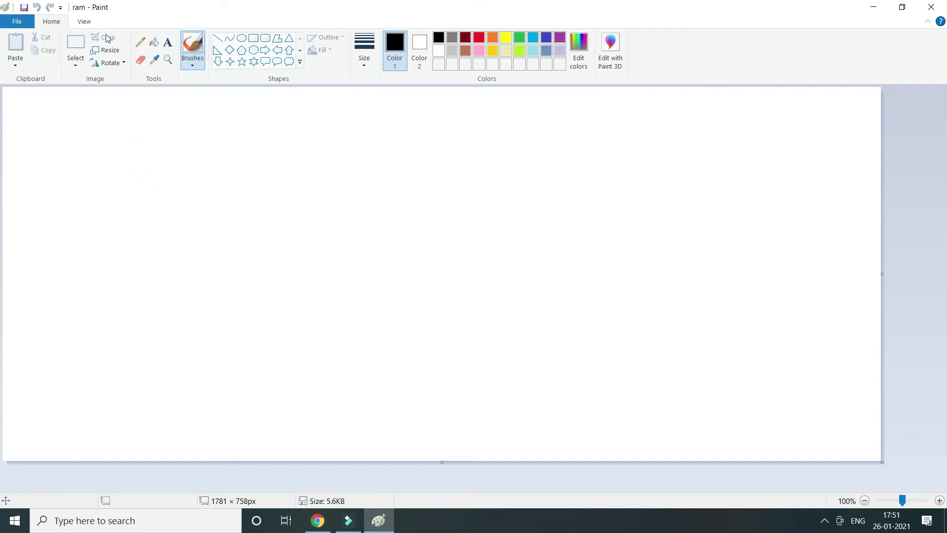
Step: Draw a closed irregular outline with the Pencil across the upper-left part of the canvas
click(141, 43)
mouse_move(123, 188)
mouse_down()
mouse_move(200, 156)
mouse_move(277, 189)
mouse_move(357, 188)
mouse_move(418, 171)
mouse_up()
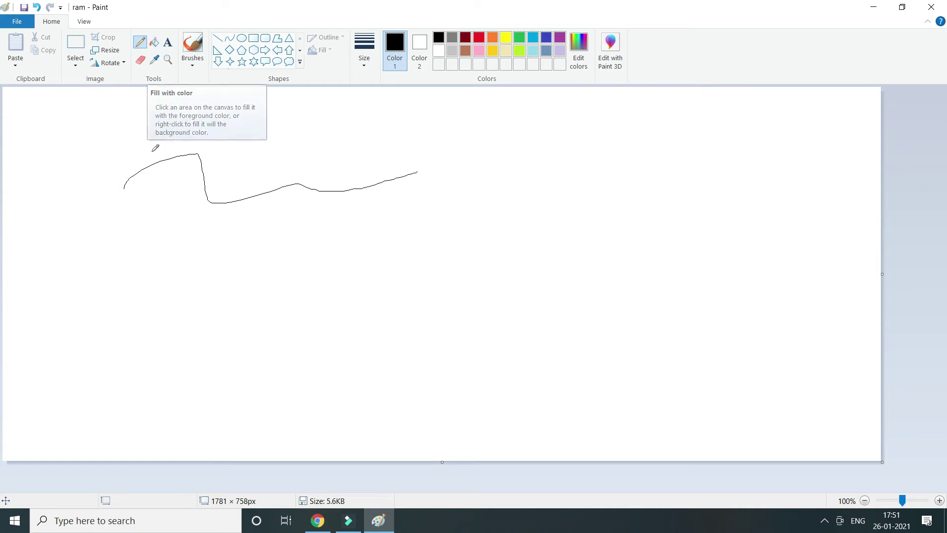
mouse_move(126, 183)
mouse_down()
mouse_move(410, 242)
mouse_move(429, 179)
mouse_move(406, 167)
mouse_up()
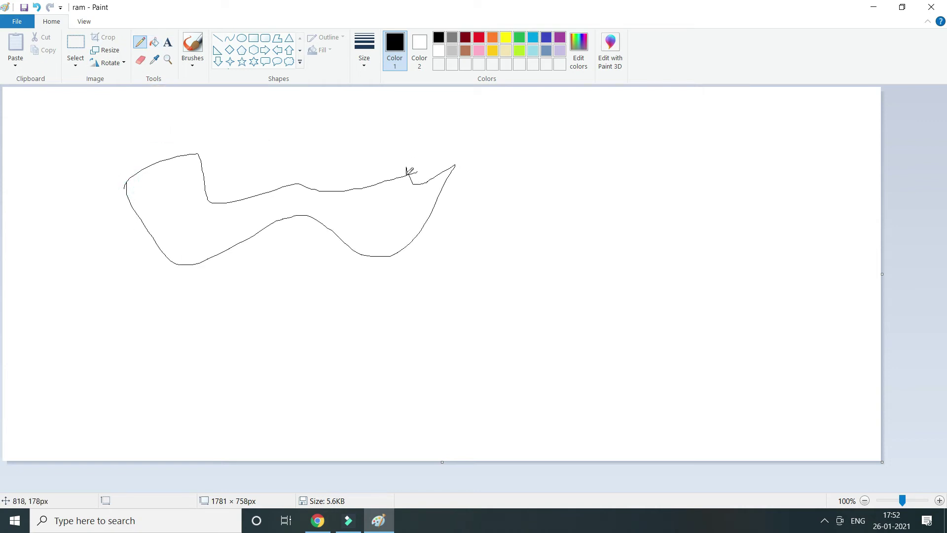
Step: Fill the closed pencil outline with black
click(153, 46)
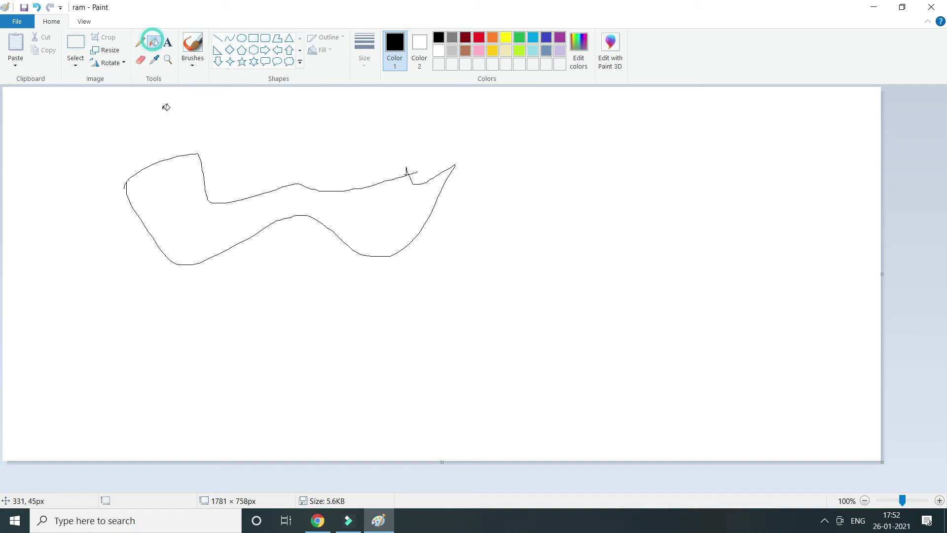
click(438, 37)
click(398, 217)
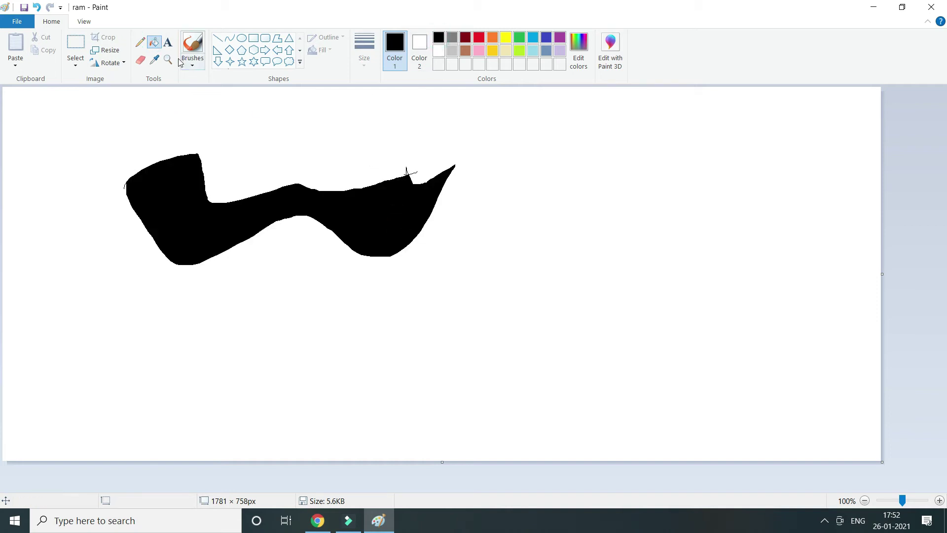
Step: Add the text "defsf" below the black shape with the Text tool
click(168, 42)
click(266, 325)
text(defsf)
click(512, 261)
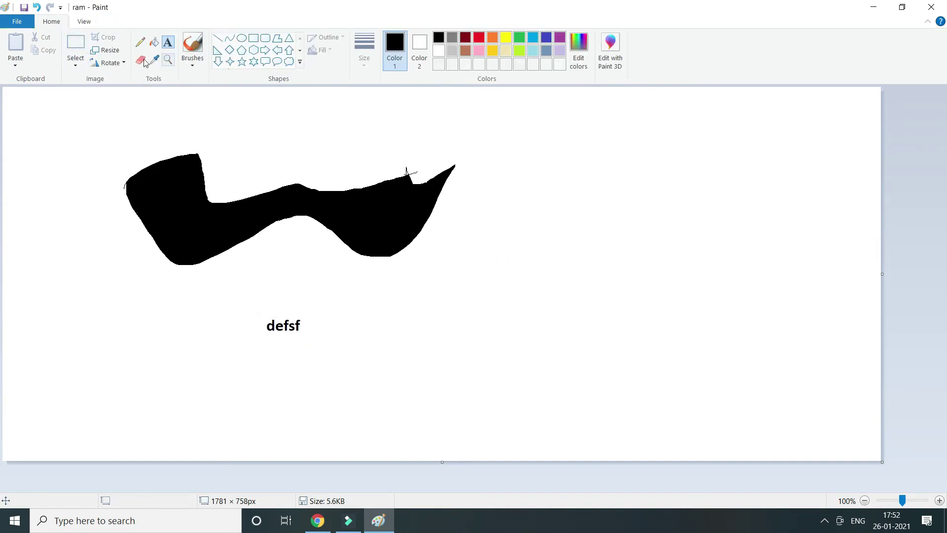
Step: Erase several thin strokes through the black shape with the Eraser
click(141, 60)
drag(148, 153, 259, 258)
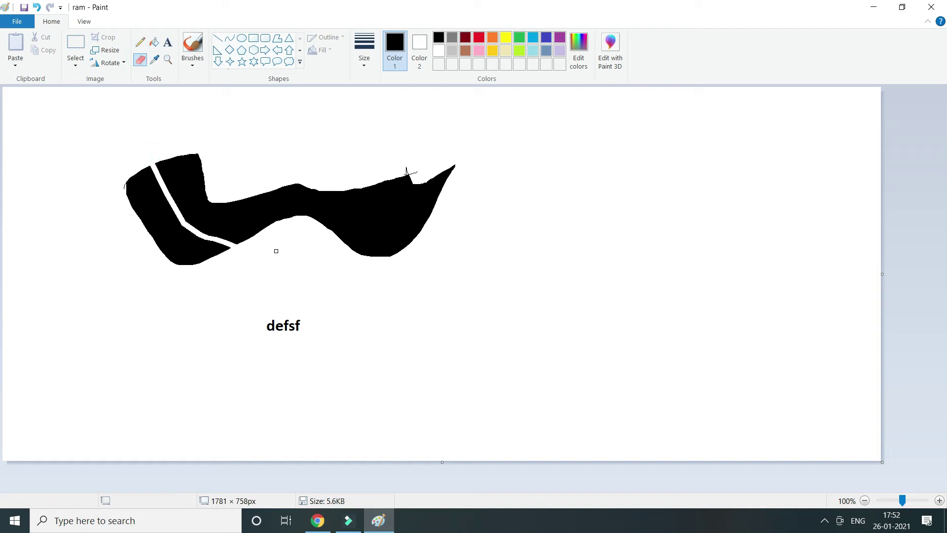
mouse_move(323, 216)
mouse_down()
mouse_move(397, 216)
mouse_move(336, 208)
mouse_up()
mouse_move(275, 207)
mouse_down()
mouse_move(172, 235)
mouse_move(147, 202)
mouse_move(162, 185)
mouse_move(195, 222)
mouse_move(338, 219)
mouse_move(373, 245)
mouse_move(418, 204)
mouse_move(195, 210)
mouse_move(178, 184)
mouse_up()
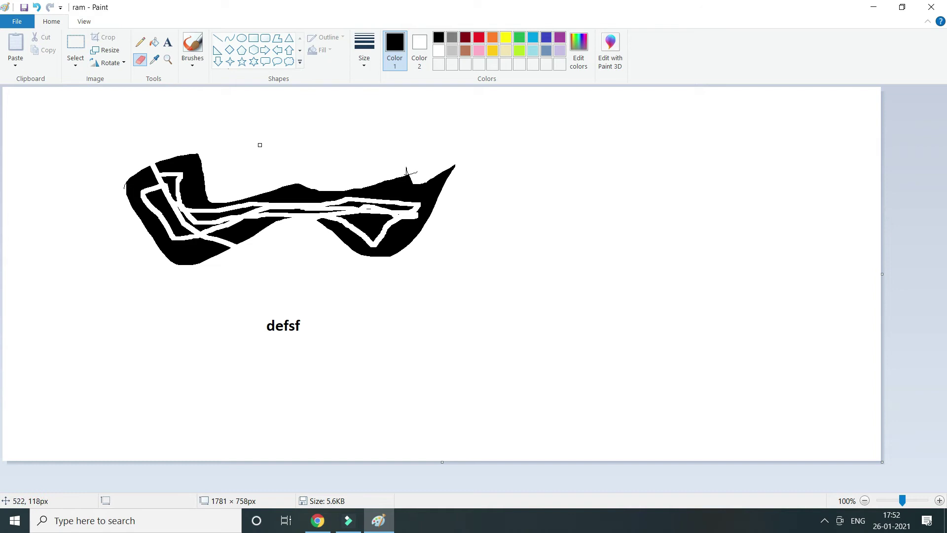
Step: Enlarge the eraser and erase the rest of the black shape, keeping the text below it
key(ctrl+plus)
key(ctrl+plus)
key(ctrl+plus)
key(ctrl+plus)
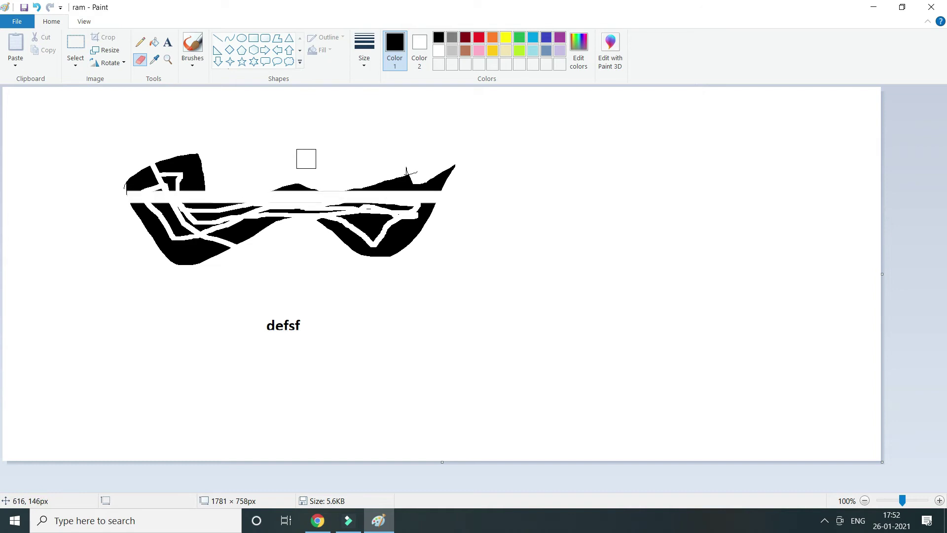
mouse_move(181, 163)
mouse_down()
mouse_move(140, 240)
mouse_move(168, 218)
mouse_move(206, 154)
mouse_move(223, 231)
mouse_move(302, 179)
mouse_move(374, 208)
mouse_move(397, 252)
mouse_move(422, 177)
mouse_move(170, 220)
mouse_move(144, 156)
mouse_move(108, 181)
mouse_move(162, 239)
mouse_move(424, 260)
mouse_move(378, 204)
mouse_move(459, 171)
mouse_move(277, 205)
mouse_move(252, 193)
mouse_move(408, 237)
mouse_move(194, 234)
mouse_move(159, 160)
mouse_move(225, 148)
mouse_move(161, 59)
mouse_up()
Step: Sample black from the text with the Color picker and draw three large overlapping black-outlined rectangles across the canvas
click(158, 60)
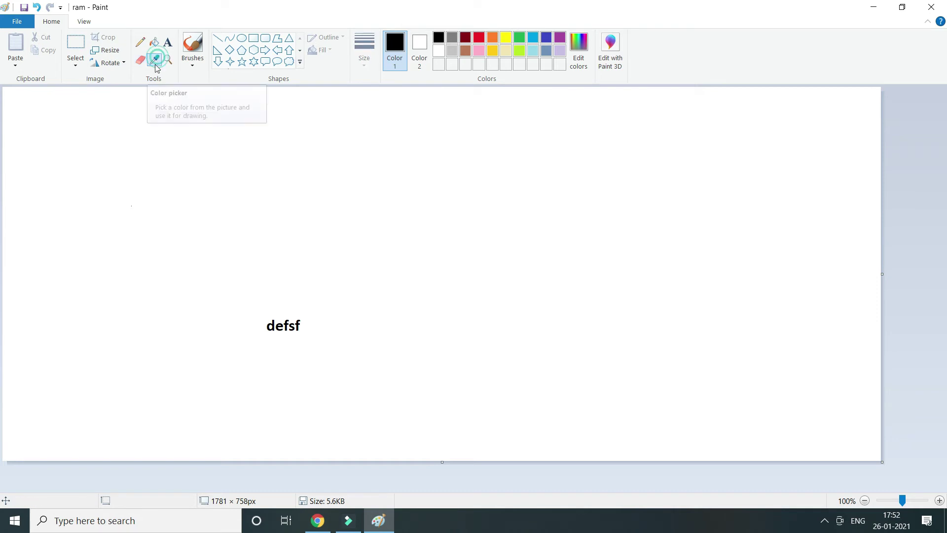
click(273, 324)
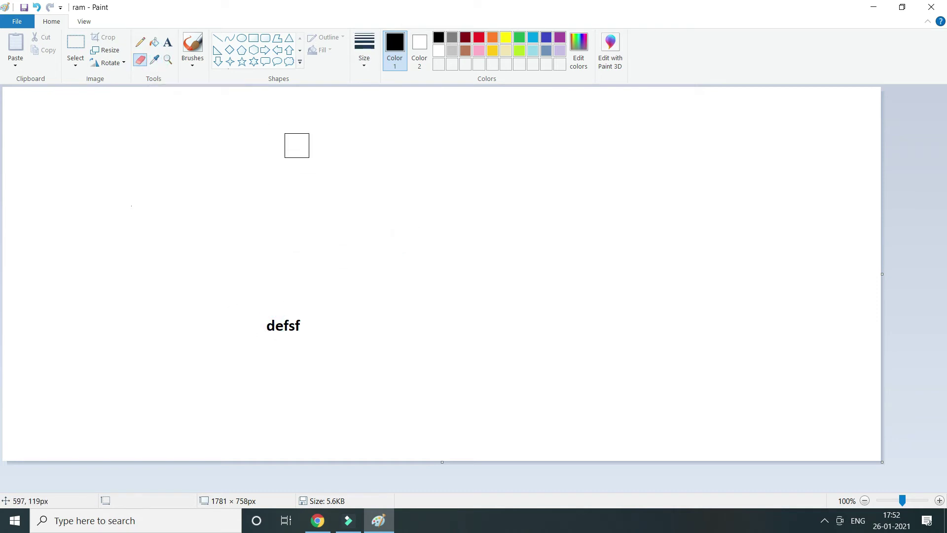
click(252, 40)
drag(343, 113, 650, 247)
drag(183, 143, 476, 294)
mouse_move(246, 194)
mouse_down()
mouse_move(474, 315)
mouse_move(382, 201)
mouse_up()
drag(163, 200, 531, 407)
click(230, 148)
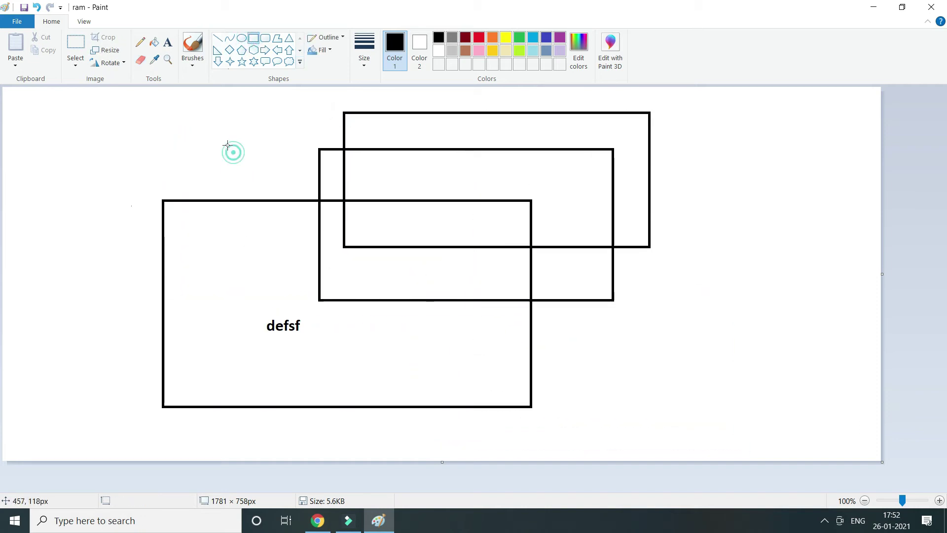
Step: Fill regions of the overlapping rectangles with pink, green and light gray, leaving the small upper-left region white
click(479, 39)
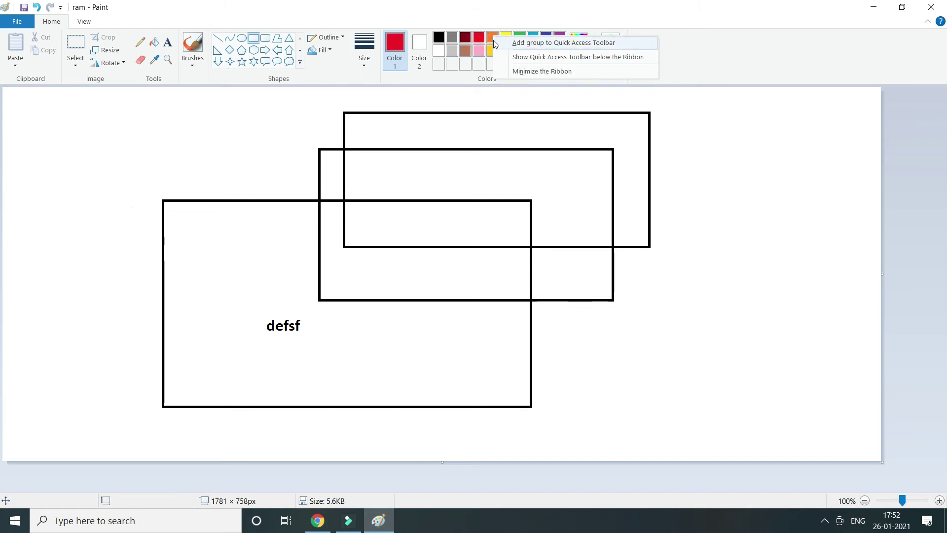
click(479, 51)
click(154, 43)
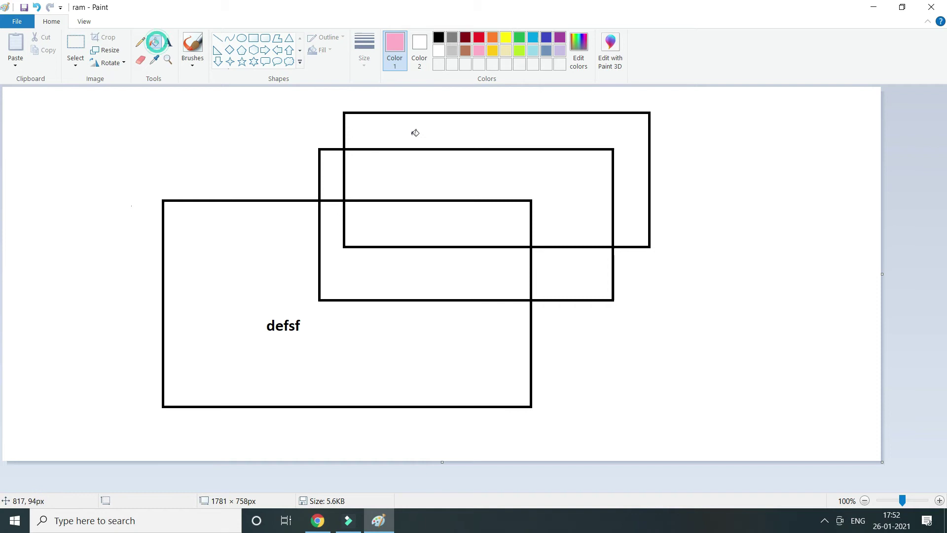
click(454, 123)
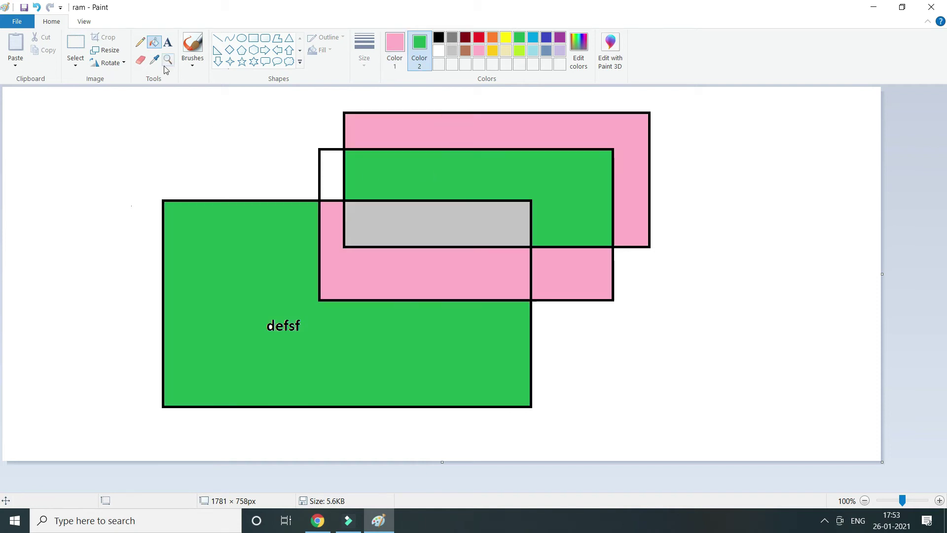
Step: Fill the background around the rectangles with the green sampled from the largest rectangle, and set Color 2 to white
click(155, 62)
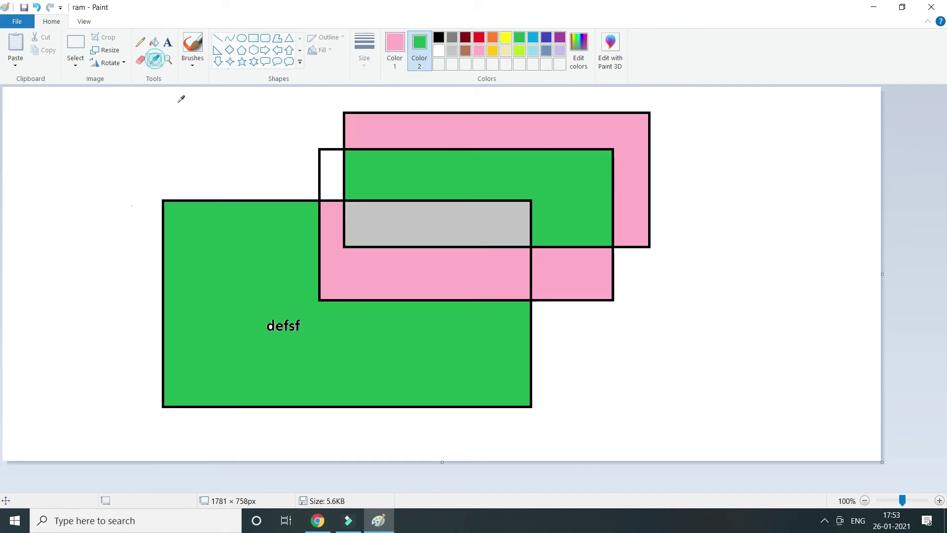
click(268, 242)
click(218, 130)
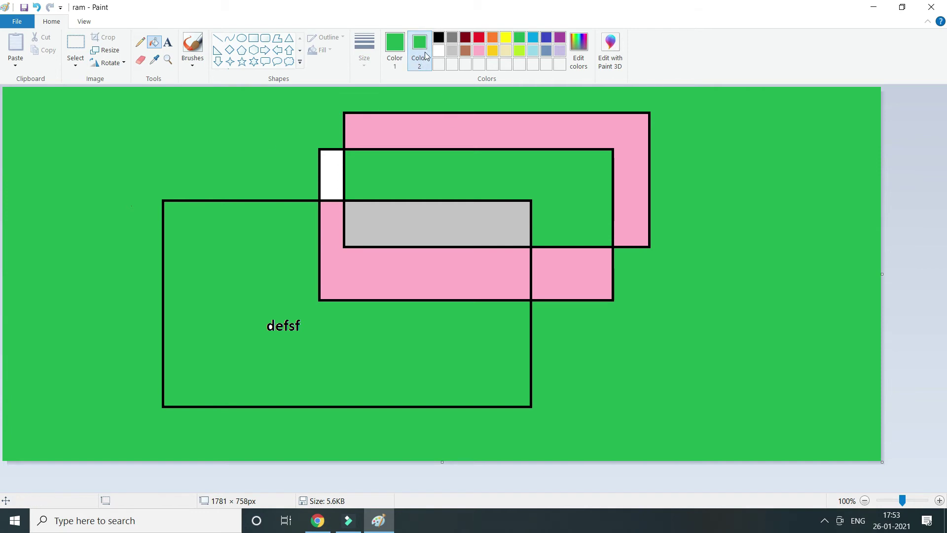
click(441, 52)
Step: Magnify the rectangles step by step to 500%, and return the zoom to 100%
click(167, 60)
click(316, 148)
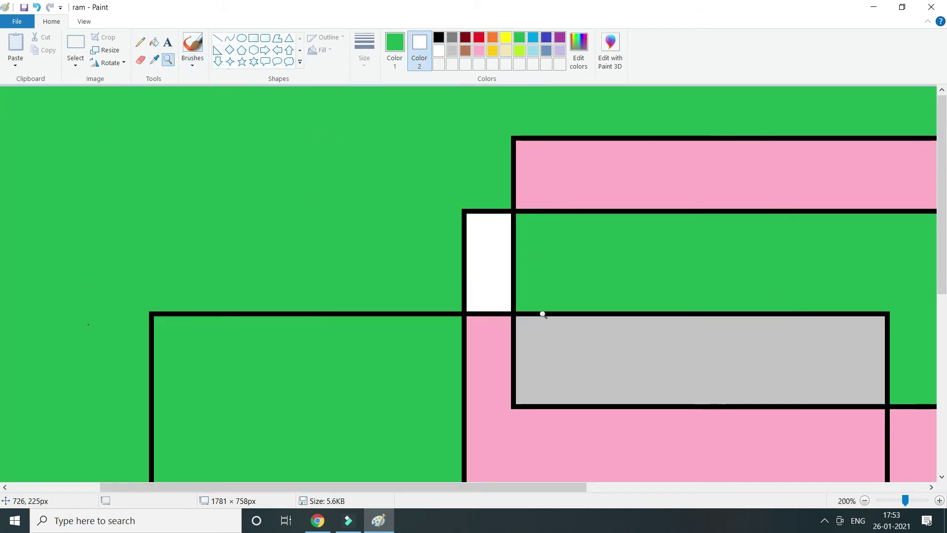
click(346, 264)
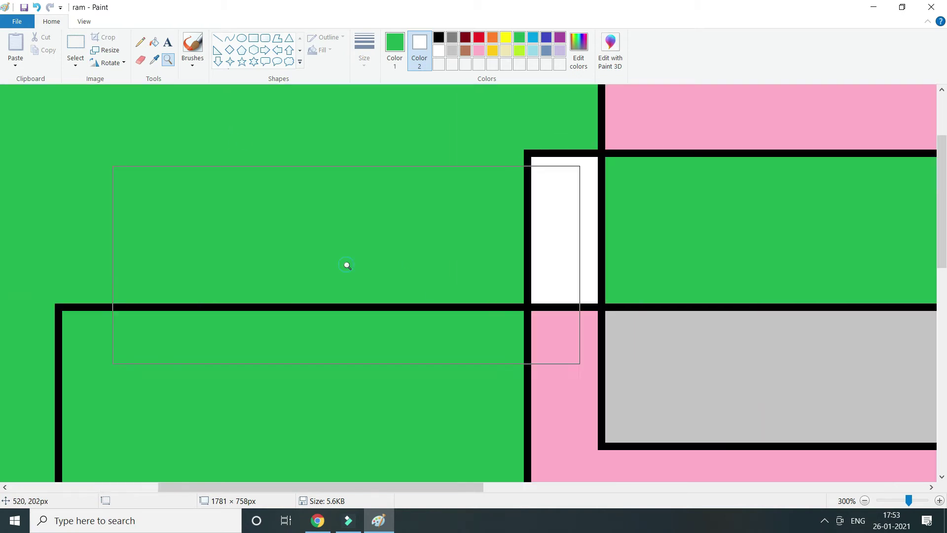
click(338, 221)
click(548, 287)
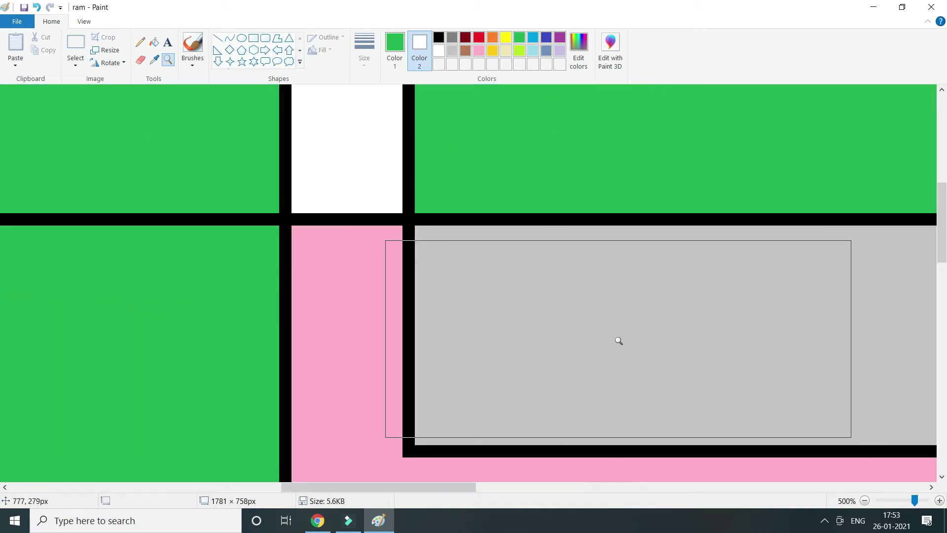
mouse_move(915, 501)
mouse_down()
mouse_move(927, 504)
mouse_move(893, 501)
mouse_up()
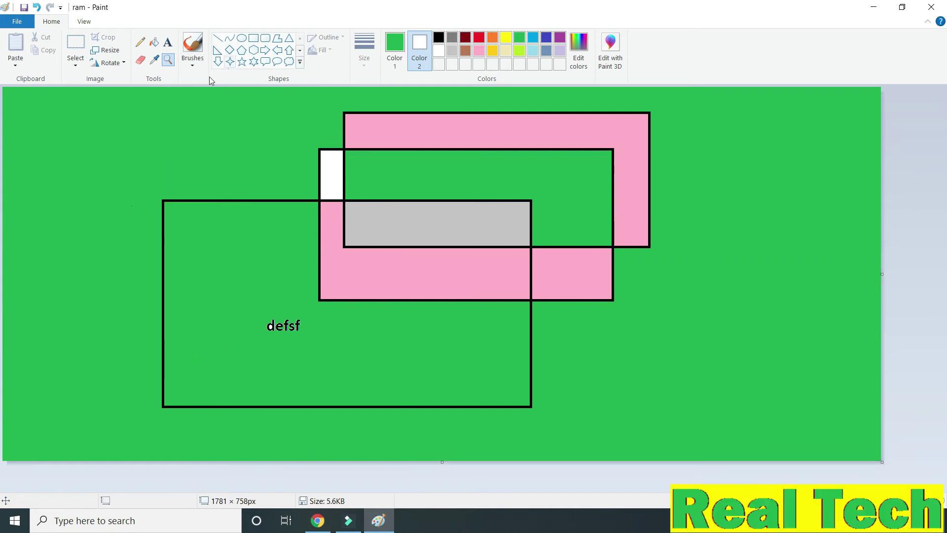
Step: Clear the whole canvas, removing the rectangles, the fills and the text
click(193, 65)
click(144, 162)
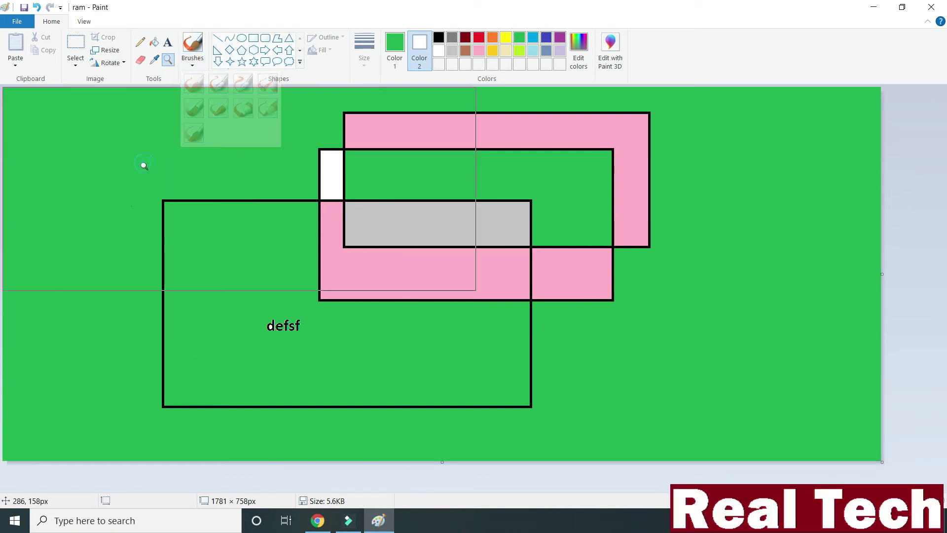
key(ctrl+a)
key(Delete)
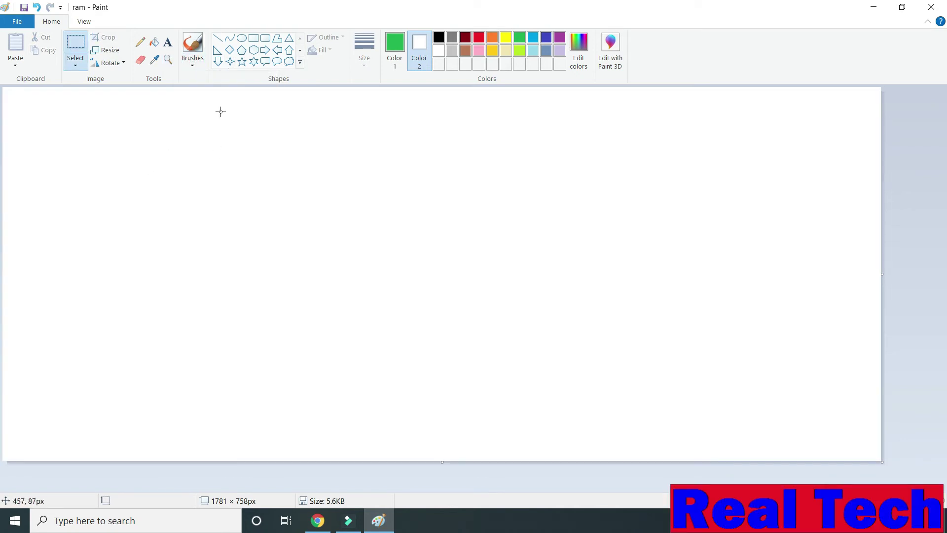
Step: Draw one long wavy green stroke across the canvas with the basic Brush
click(190, 64)
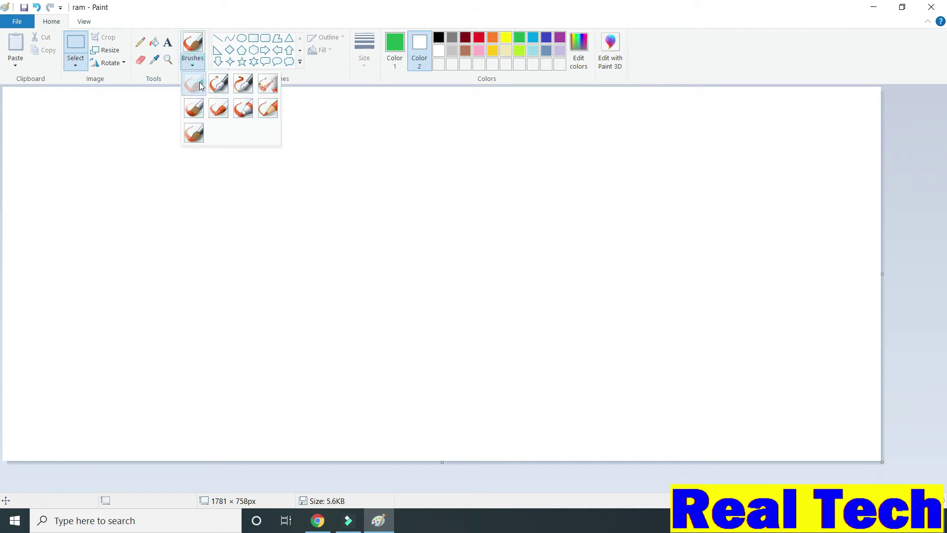
click(200, 82)
mouse_move(159, 161)
mouse_down()
mouse_move(358, 213)
mouse_move(492, 217)
mouse_up()
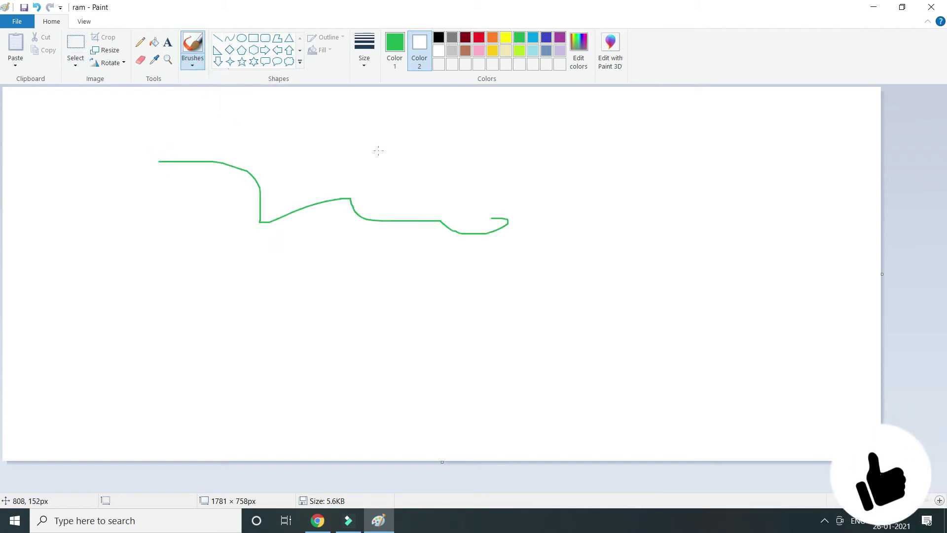
Step: Draw three green strokes with the Marker brush, and clear the whole canvas
click(204, 63)
click(243, 106)
mouse_move(157, 225)
mouse_down()
mouse_move(304, 246)
mouse_move(472, 190)
mouse_move(714, 212)
mouse_move(694, 240)
mouse_up()
mouse_move(364, 310)
mouse_down()
mouse_move(613, 296)
mouse_move(783, 254)
mouse_move(407, 236)
mouse_move(197, 164)
mouse_move(490, 213)
mouse_move(472, 267)
mouse_up()
mouse_move(454, 205)
mouse_down()
mouse_move(371, 124)
mouse_move(339, 123)
mouse_move(394, 259)
mouse_move(625, 159)
mouse_move(755, 187)
mouse_move(690, 287)
mouse_move(422, 277)
mouse_move(303, 311)
mouse_up()
key(ctrl+a)
key(Delete)
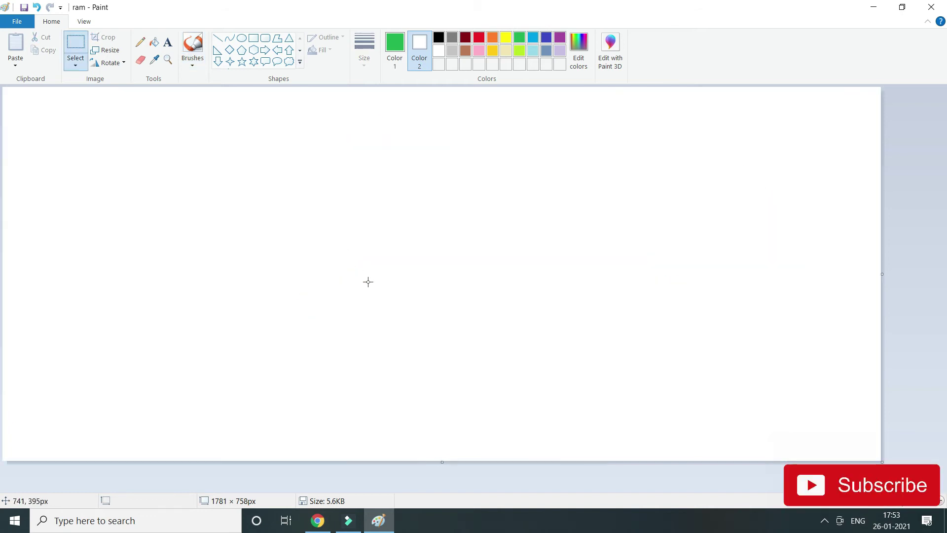
Step: Draw three straight green lines in the upper half of the canvas with the Line tool
click(194, 58)
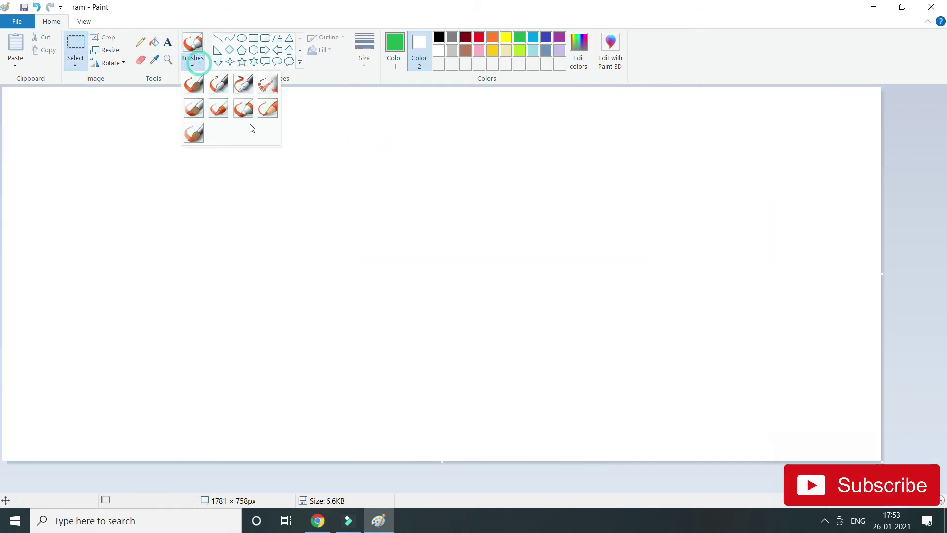
click(219, 41)
drag(214, 135, 537, 182)
mouse_move(350, 197)
mouse_down()
mouse_move(594, 197)
mouse_move(577, 197)
mouse_up()
drag(438, 209, 622, 212)
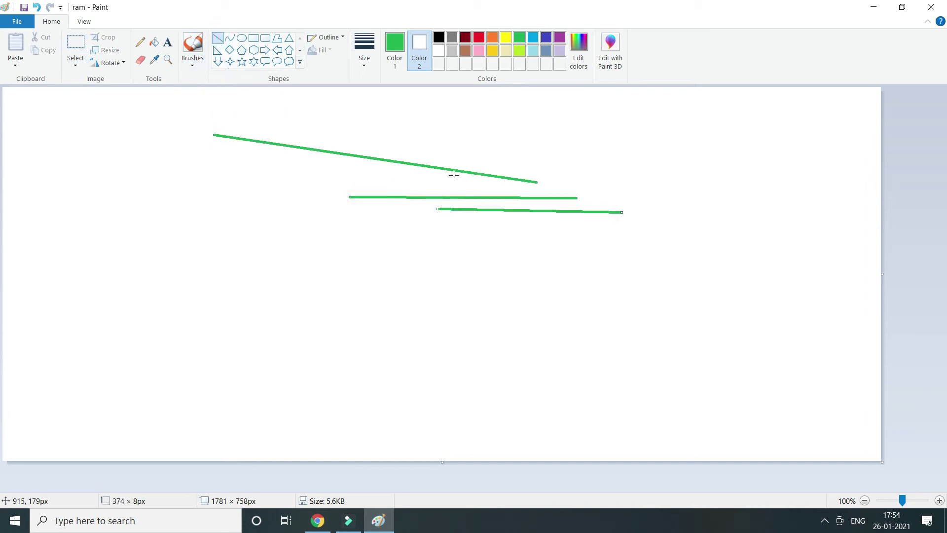
Step: Draw an S-shaped curve and further bent curves with the Curve tool, and clear the whole canvas
click(230, 39)
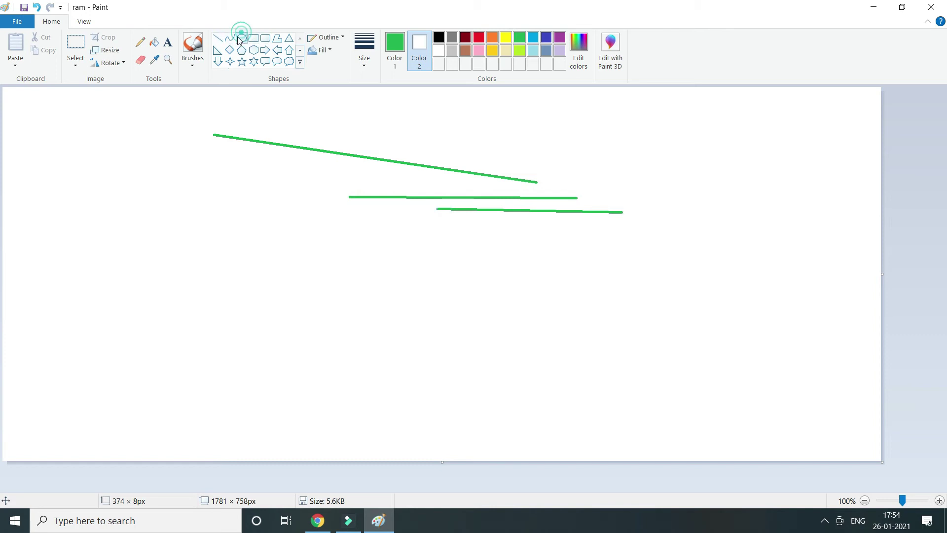
drag(275, 324, 599, 277)
mouse_move(364, 303)
mouse_down()
mouse_move(286, 116)
mouse_move(296, 64)
mouse_up()
drag(486, 222, 491, 474)
mouse_move(733, 245)
mouse_down()
mouse_move(776, 207)
mouse_move(755, 221)
mouse_move(757, 246)
mouse_up()
drag(794, 144, 788, 154)
drag(215, 251, 387, 224)
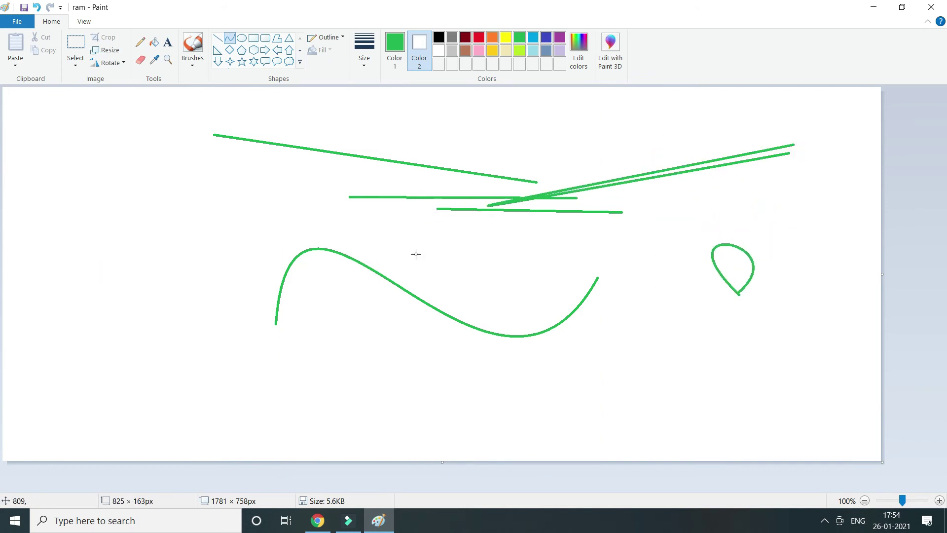
key(ctrl+a)
key(Delete)
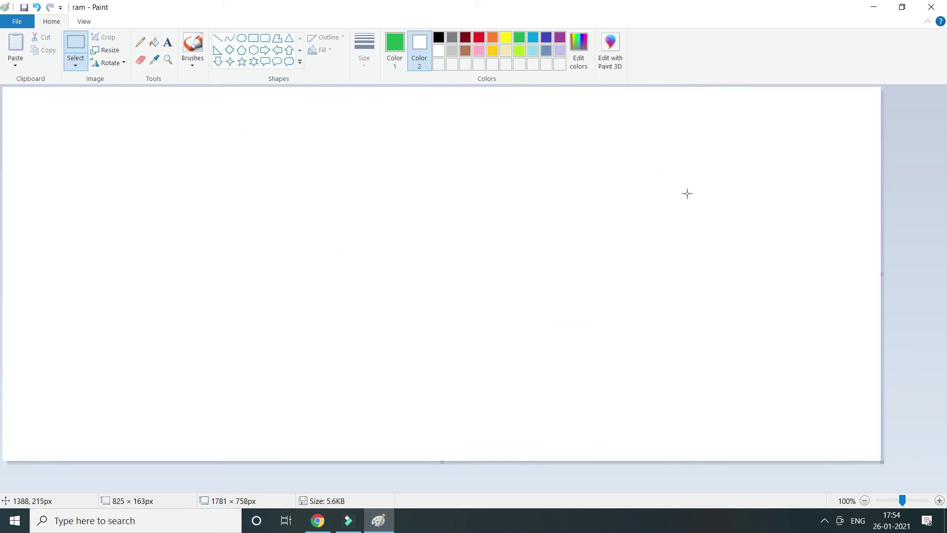
Step: Draw a large green circle near the middle of the empty canvas with the Oval shape
click(241, 38)
drag(288, 141, 493, 336)
click(610, 170)
Step: Draw an S-shaped curve across the upper part of the circle from edge to edge
click(233, 38)
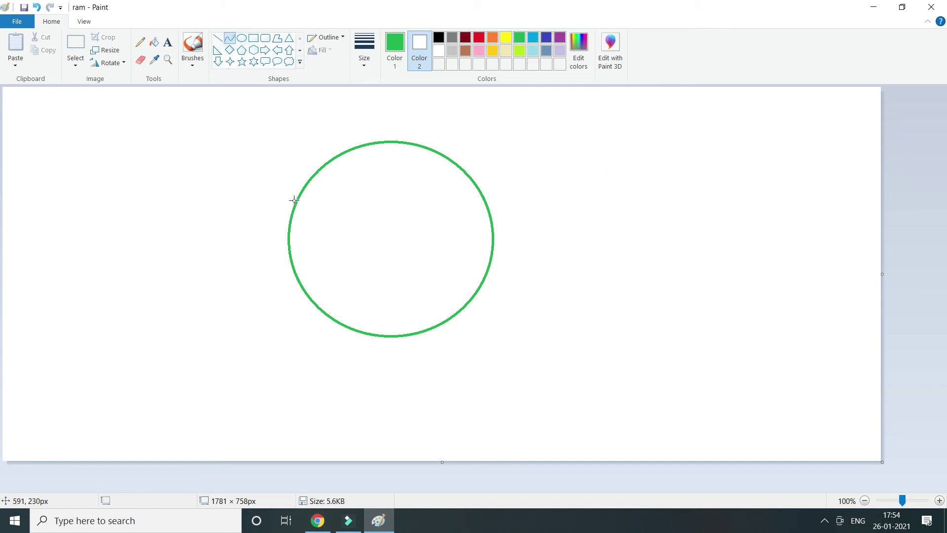
drag(296, 200, 486, 201)
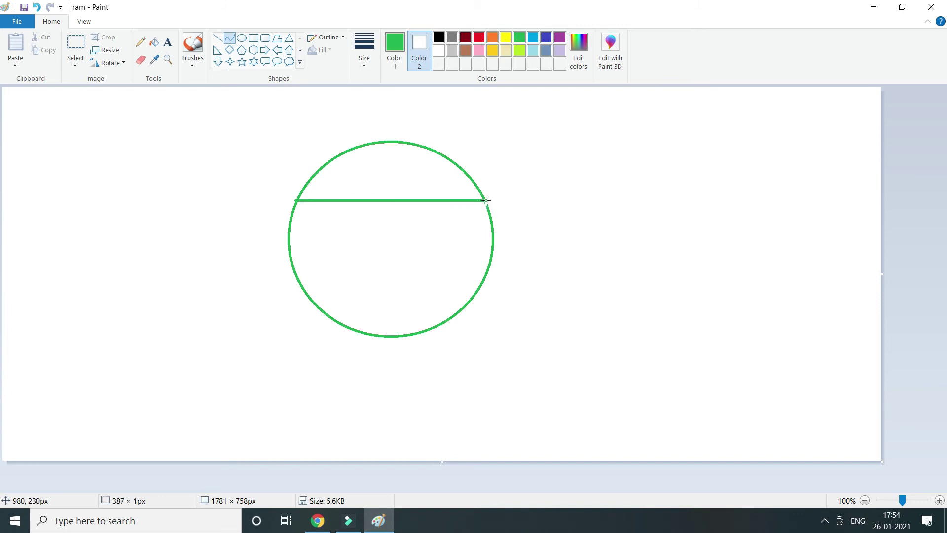
drag(366, 218, 416, 178)
drag(416, 178, 399, 281)
Step: Draw a second S-shaped curve across the lower part of the circle to form the Pepsi logo's band
click(229, 38)
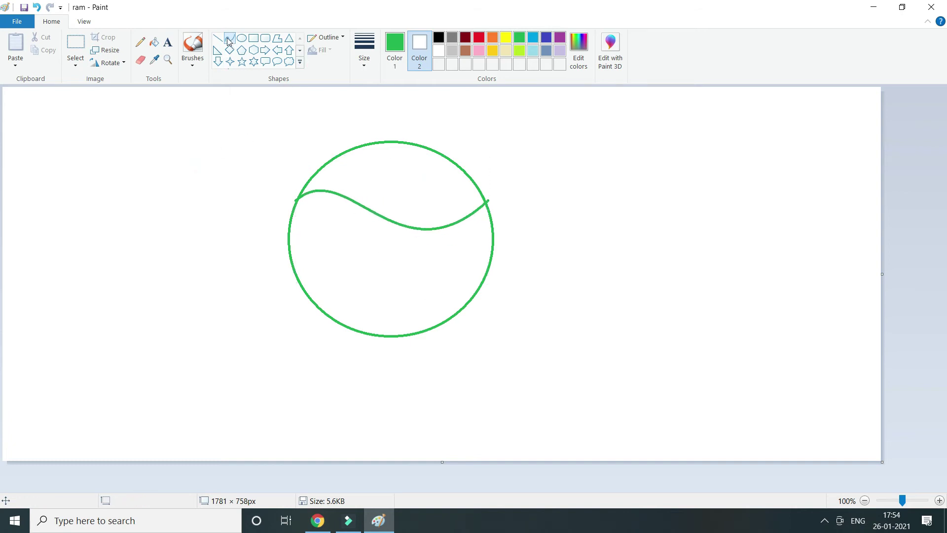
drag(289, 260, 490, 263)
drag(341, 265, 321, 187)
drag(432, 235, 414, 310)
click(647, 210)
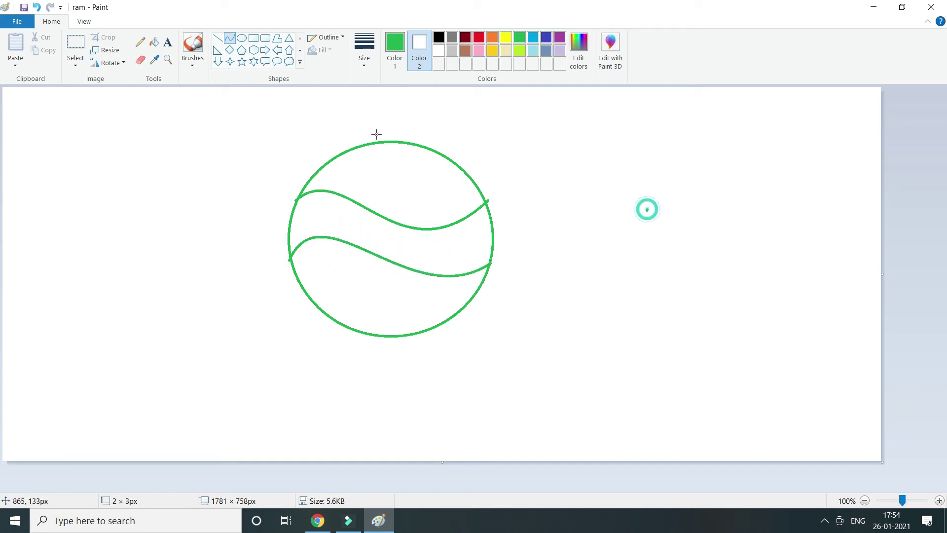
Step: Add the text "P E P S I" to the left of the circle with the Text tool
click(168, 43)
click(40, 129)
text(P E P S I)
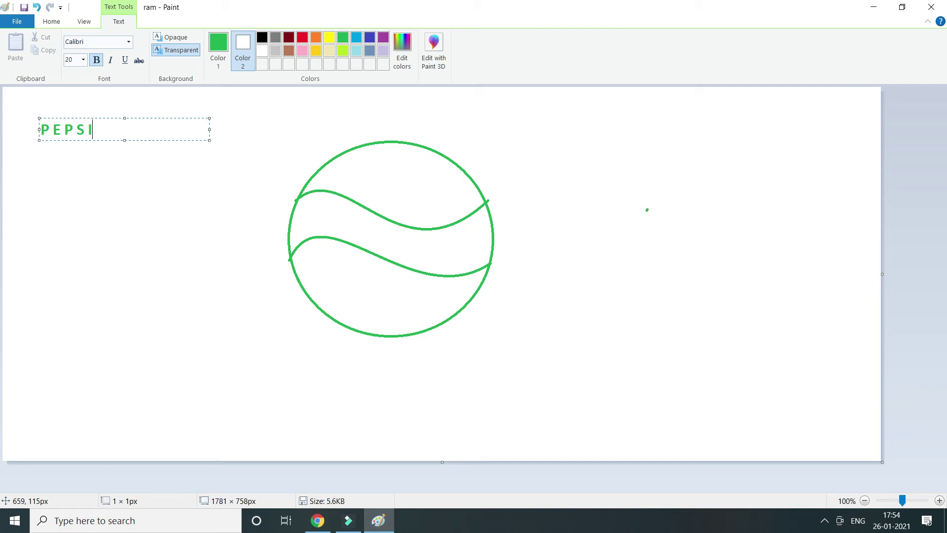
click(145, 222)
Step: Move the "P E P S I" text slightly down and right and enlarge it a little using a rectangular selection
click(81, 43)
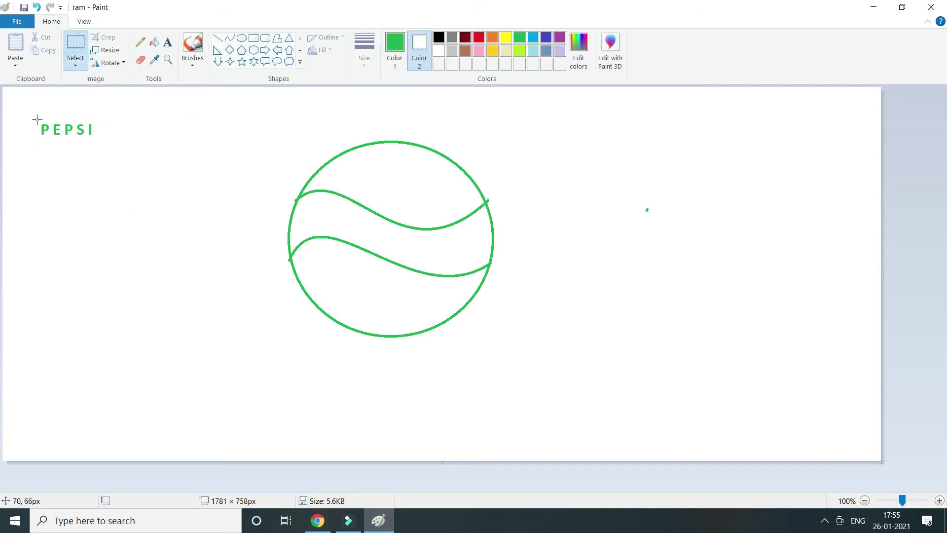
key(ctrl+z)
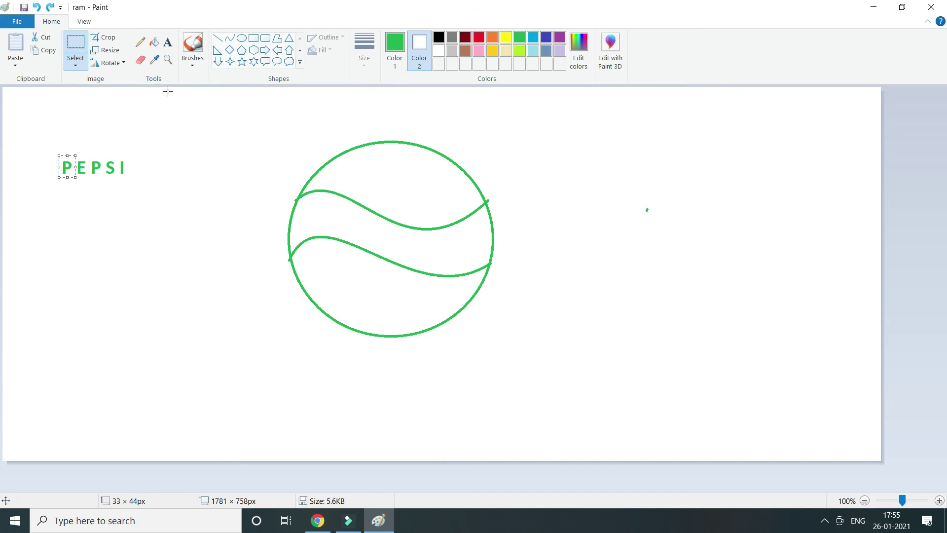
click(123, 93)
Step: Delete only the letter P at the start of the text using a rectangular selection, and undo the deletion
click(77, 45)
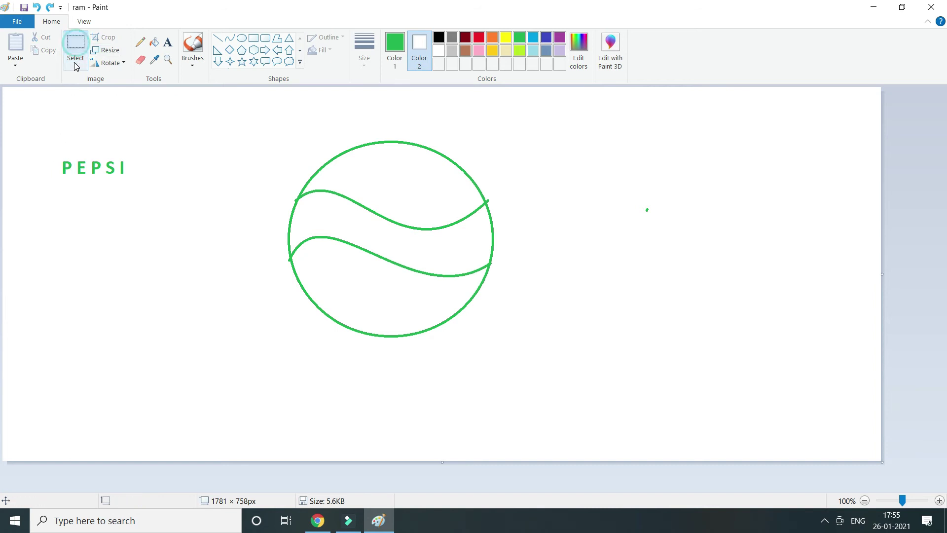
click(77, 64)
click(99, 94)
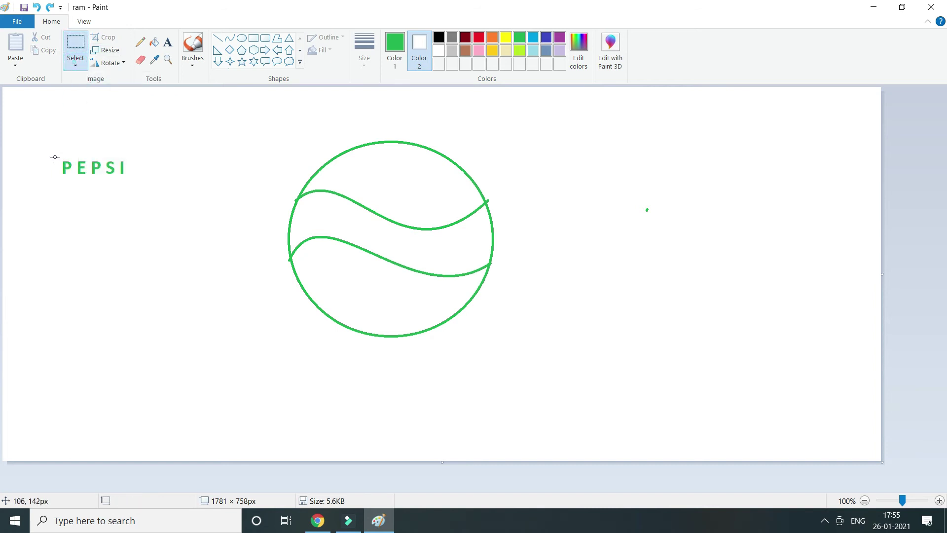
drag(57, 158, 75, 176)
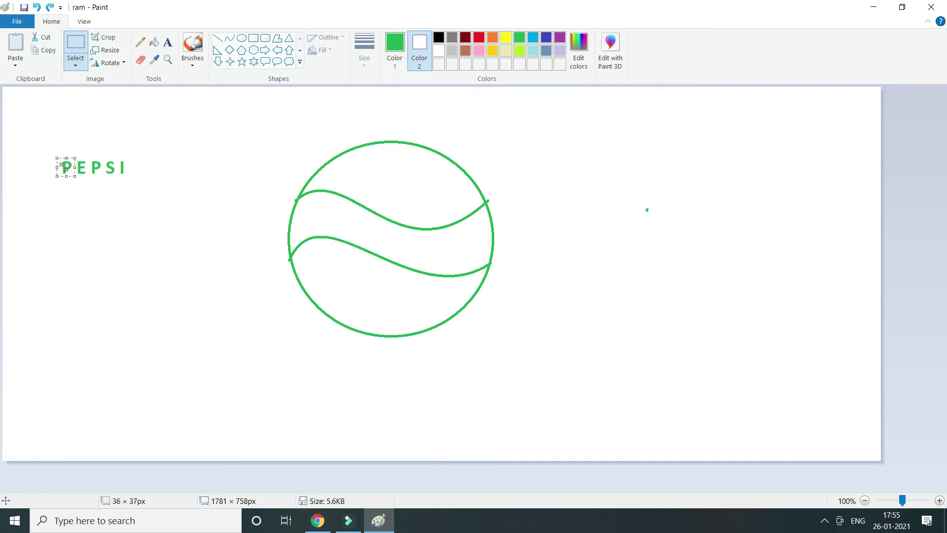
key(Delete)
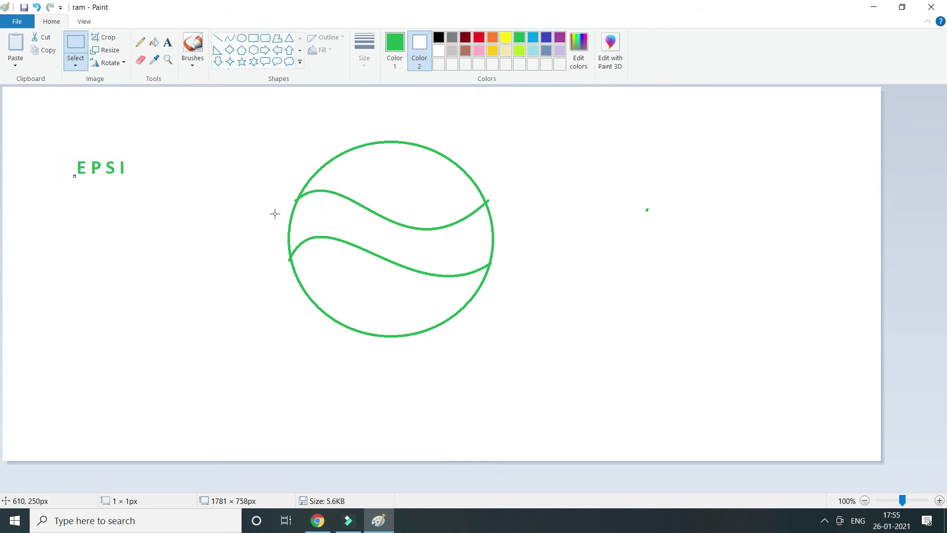
key(ctrl+z)
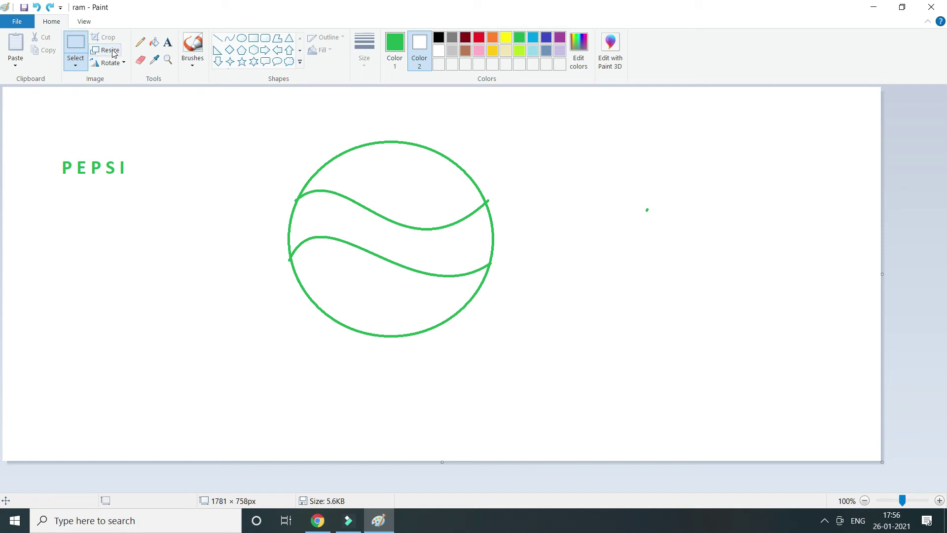
Step: Move the letters P and E from the text into the start of the circle's white band using rectangular selections
click(77, 67)
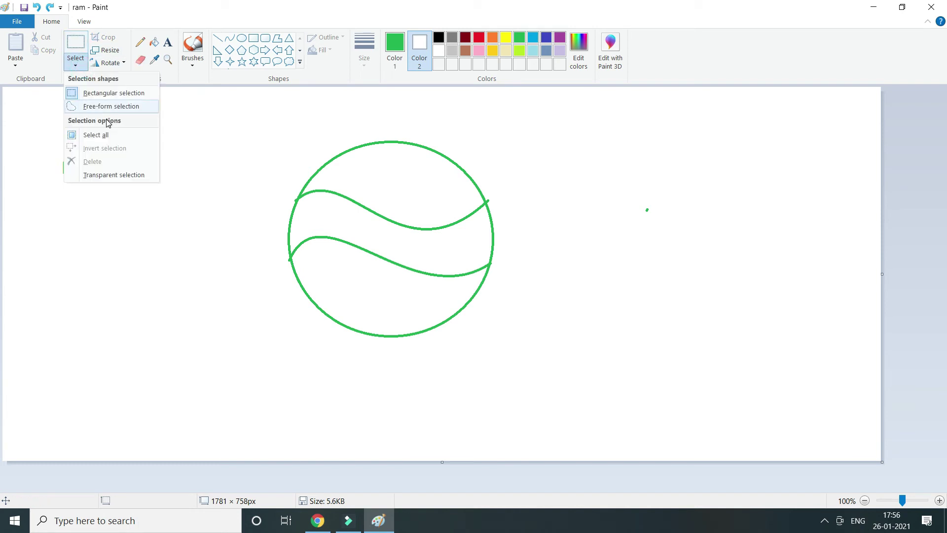
click(106, 94)
drag(50, 152, 314, 214)
click(173, 182)
drag(72, 155, 90, 178)
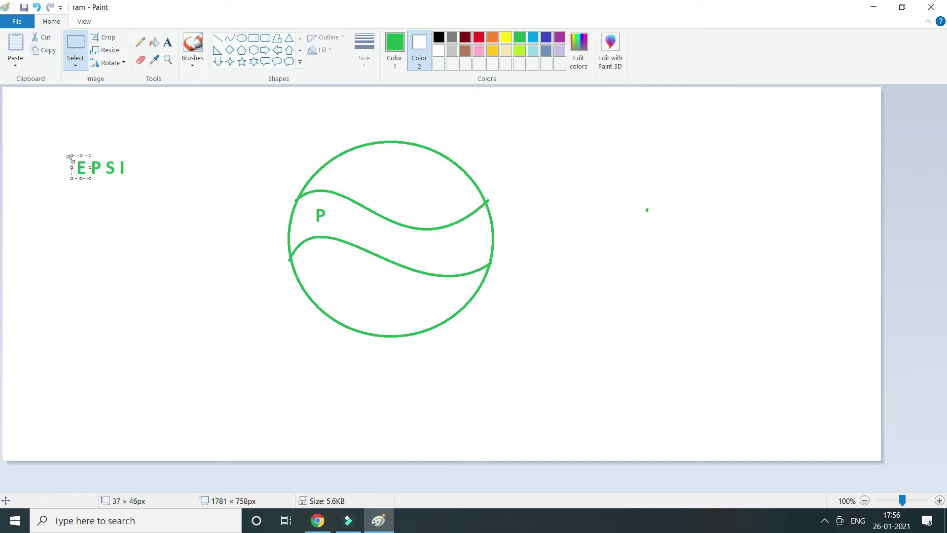
drag(58, 152, 341, 217)
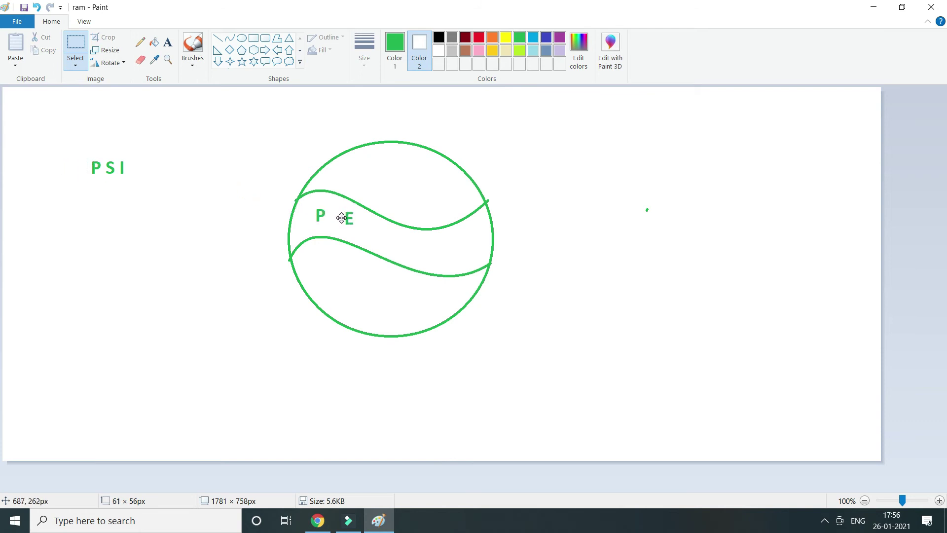
click(207, 194)
Step: Move the second P and the S into the band after the E, following its curve
drag(79, 153, 390, 239)
drag(216, 210, 218, 211)
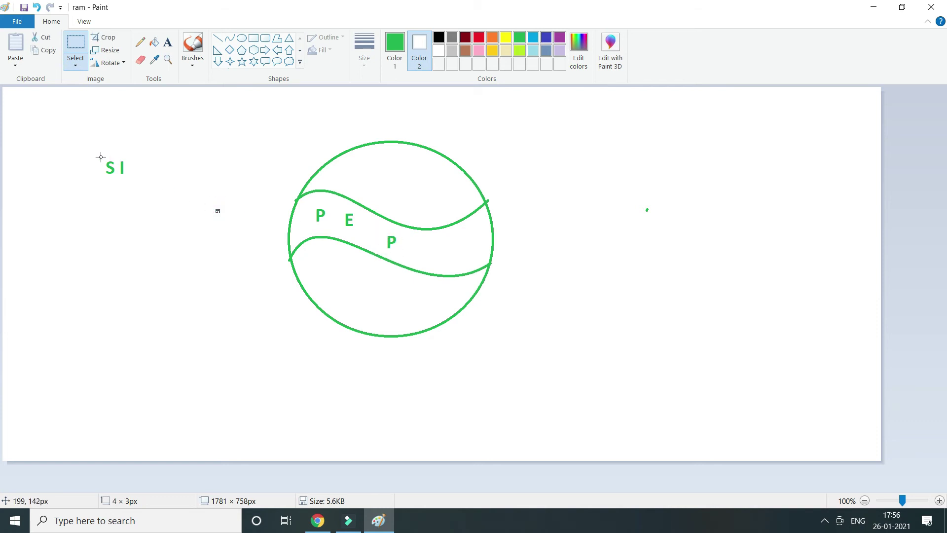
drag(96, 156, 440, 251)
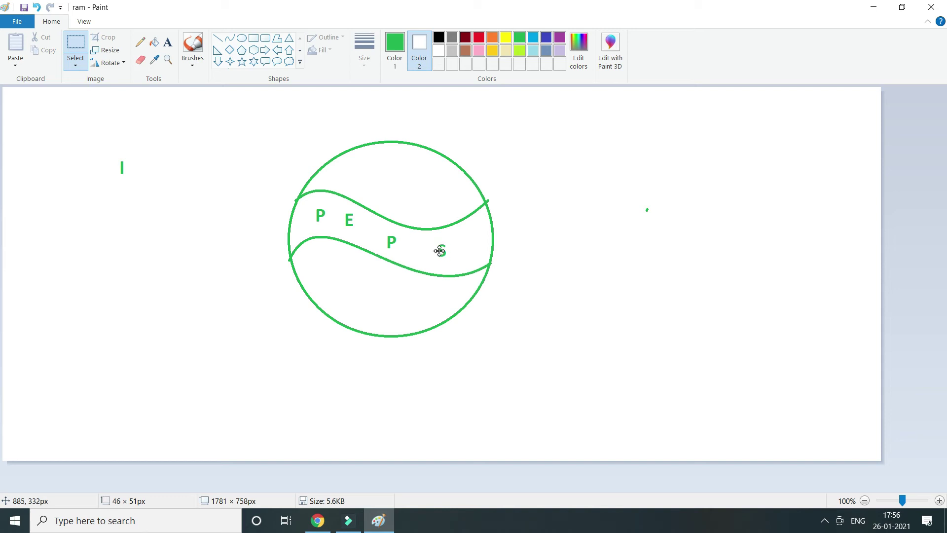
click(230, 179)
Step: Select the remaining letter I and move it into the band after the S
drag(113, 155, 130, 178)
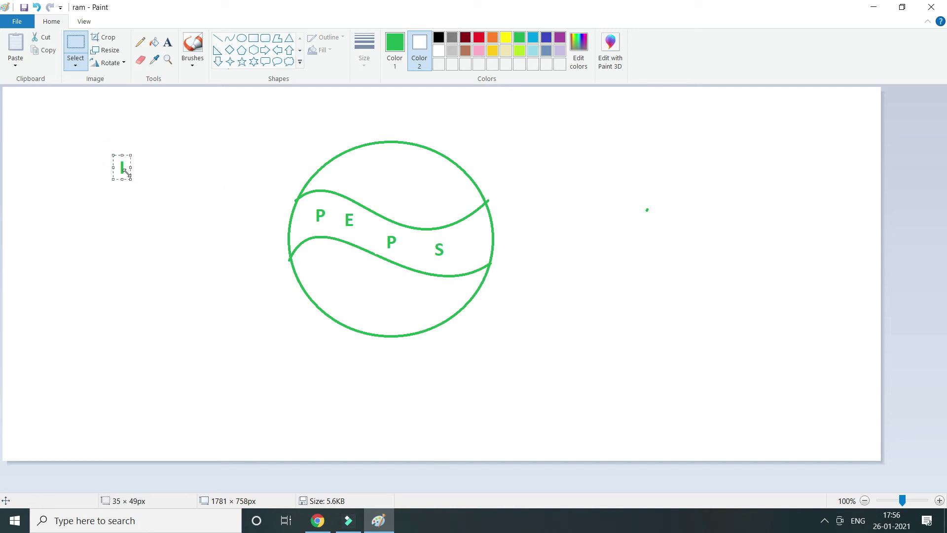
click(152, 163)
drag(111, 155, 131, 179)
click(169, 164)
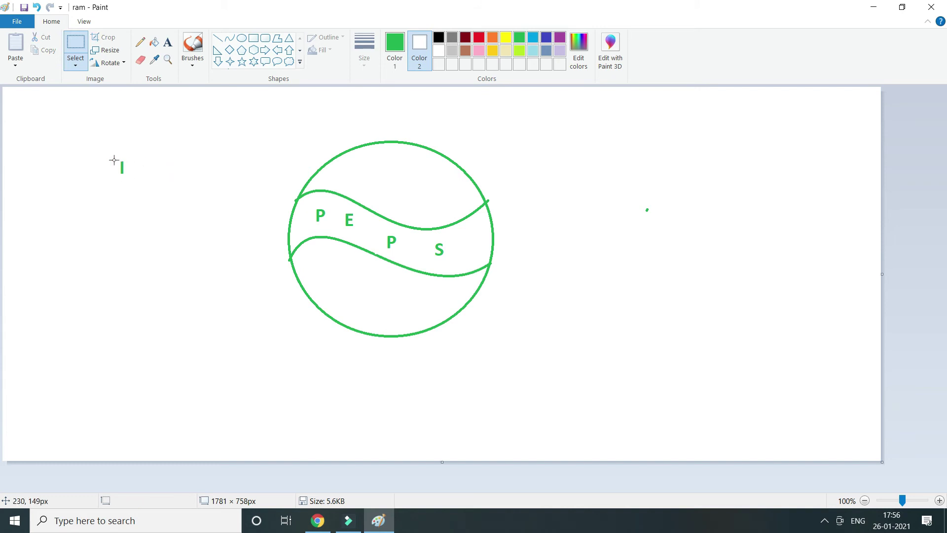
drag(110, 156, 132, 178)
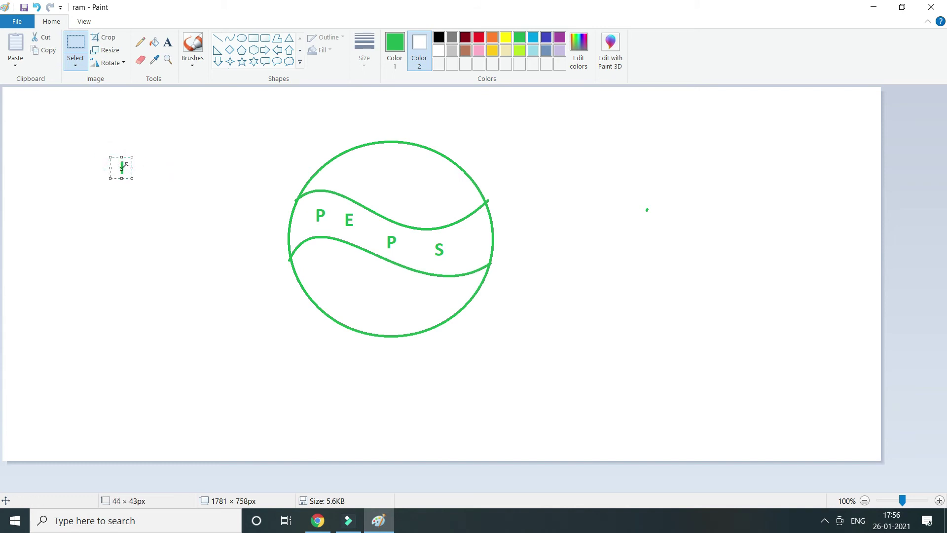
drag(120, 168, 469, 242)
click(192, 206)
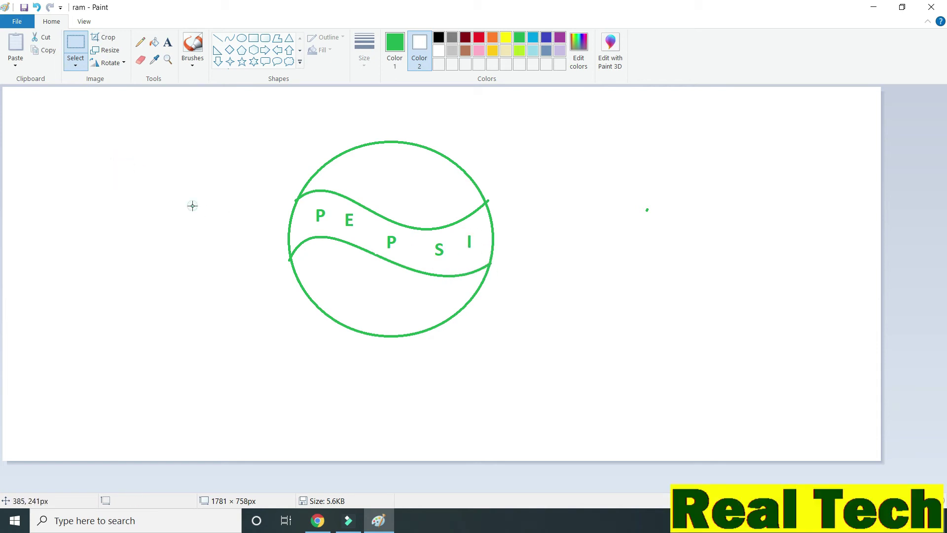
Step: Try to fill the circle's upper section with red and its lower section with yellow, setting these colors as Color 2
click(154, 43)
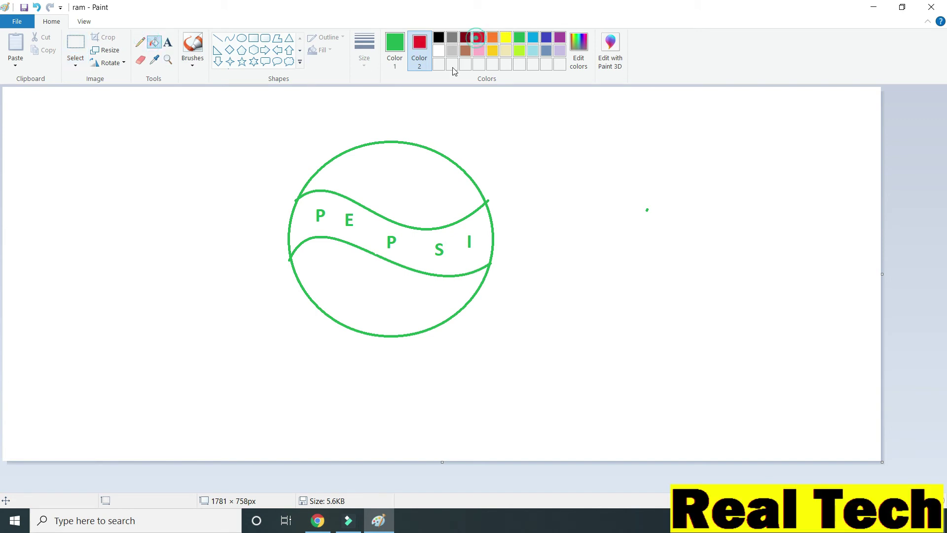
click(477, 42)
click(391, 173)
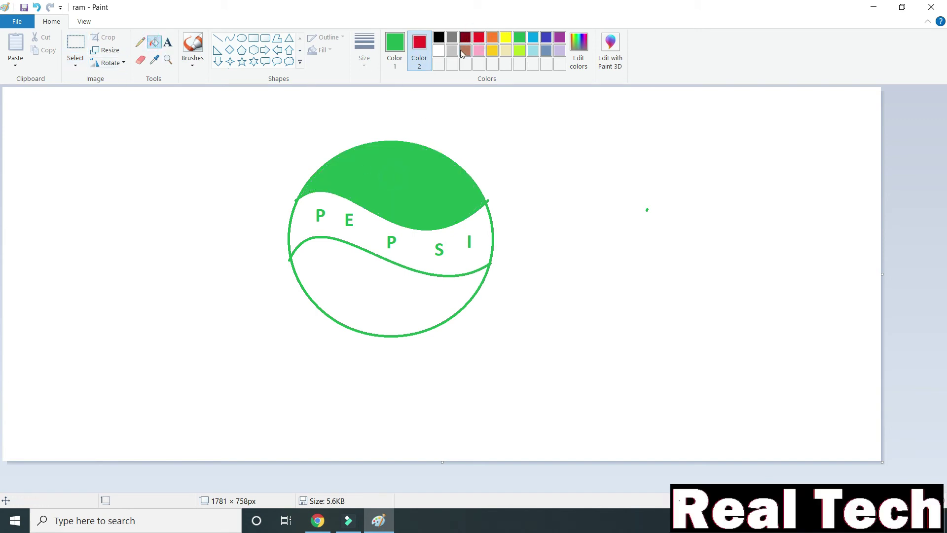
click(505, 38)
click(378, 304)
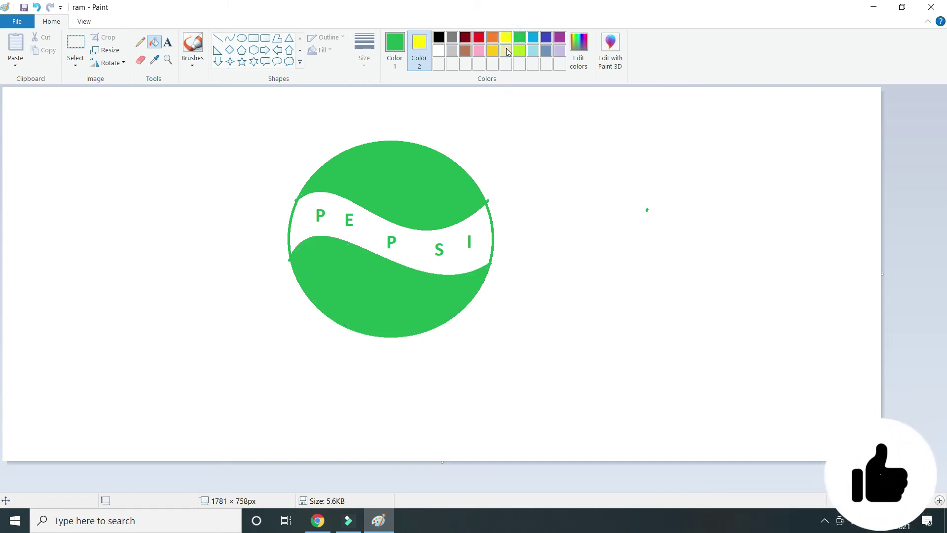
Step: Set Color 1 to yellow and recolor the filled sections of the circle with it
click(395, 47)
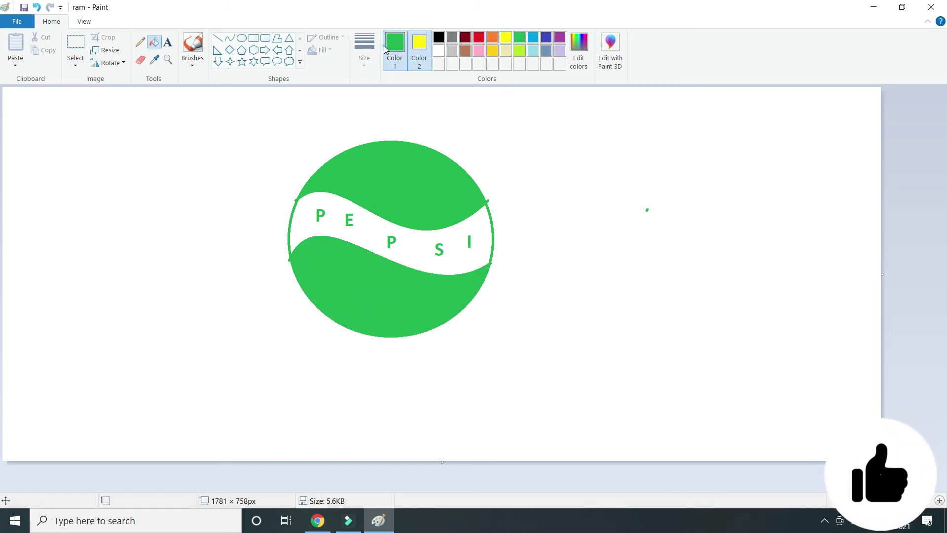
click(506, 38)
click(372, 281)
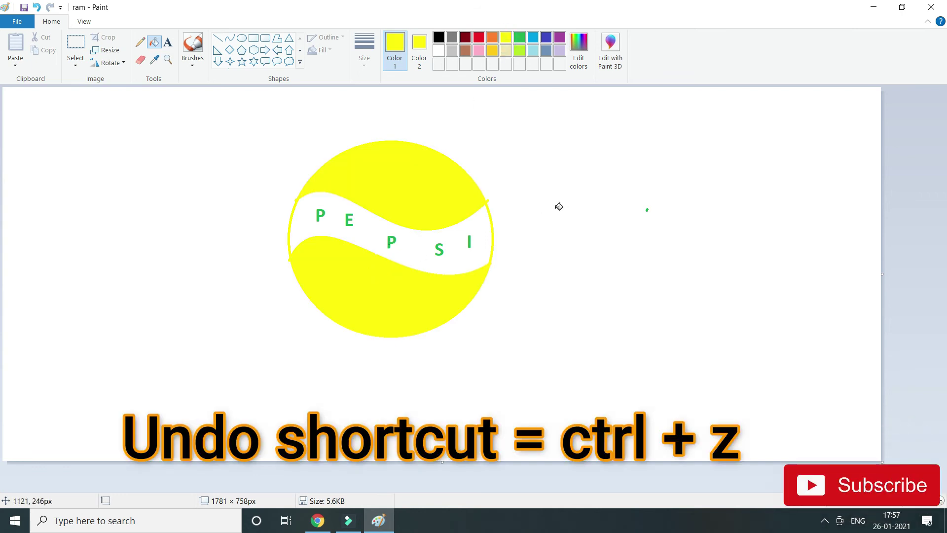
Step: Undo all the color fills in the circle
key(ctrl+z)
key(ctrl+z)
key(ctrl+z)
key(ctrl+z)
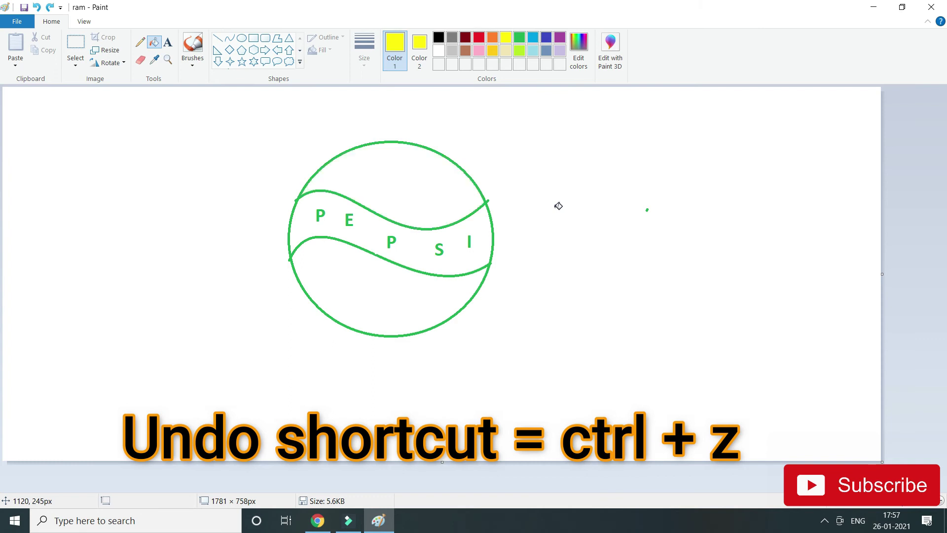
Step: Set Color 2 to white
click(439, 51)
click(420, 49)
click(439, 50)
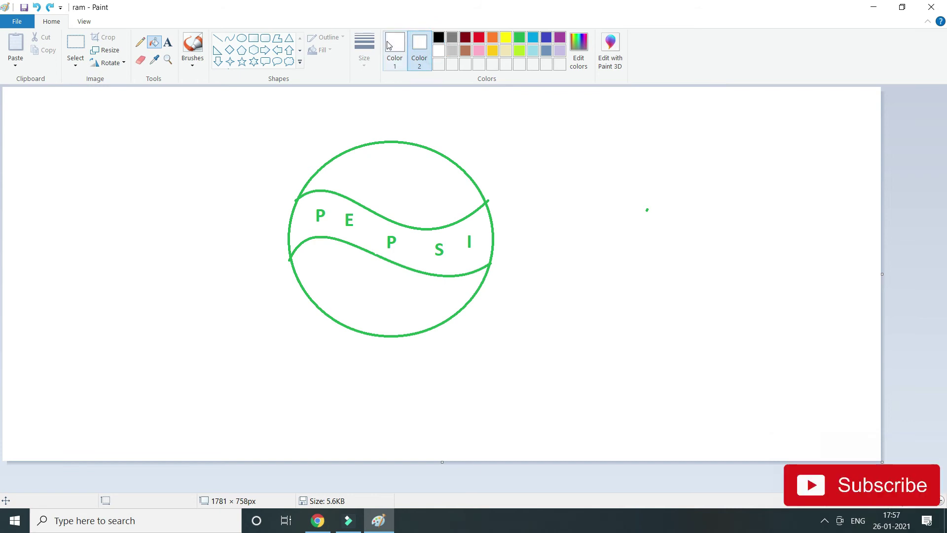
Step: Fill the circle's upper section with black and its lower section with red, using Color 1
click(392, 47)
click(439, 40)
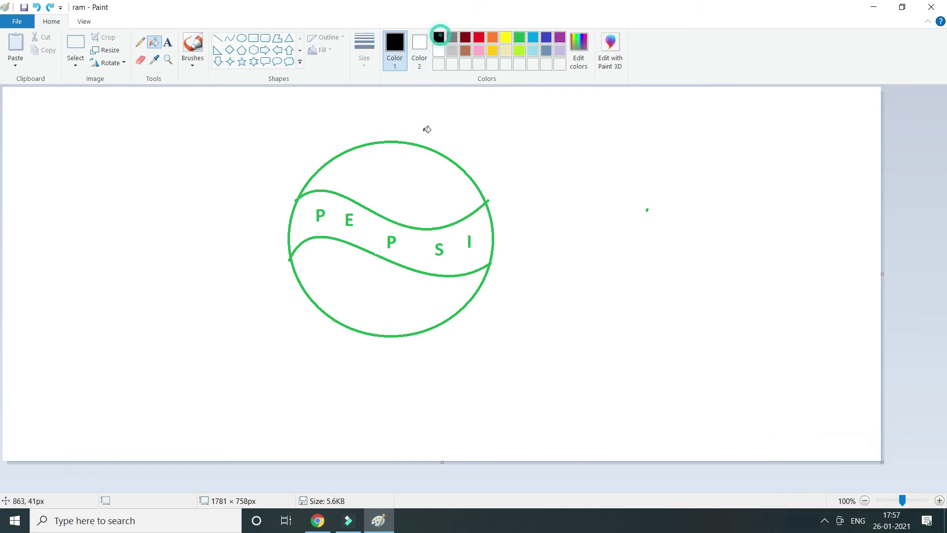
click(408, 170)
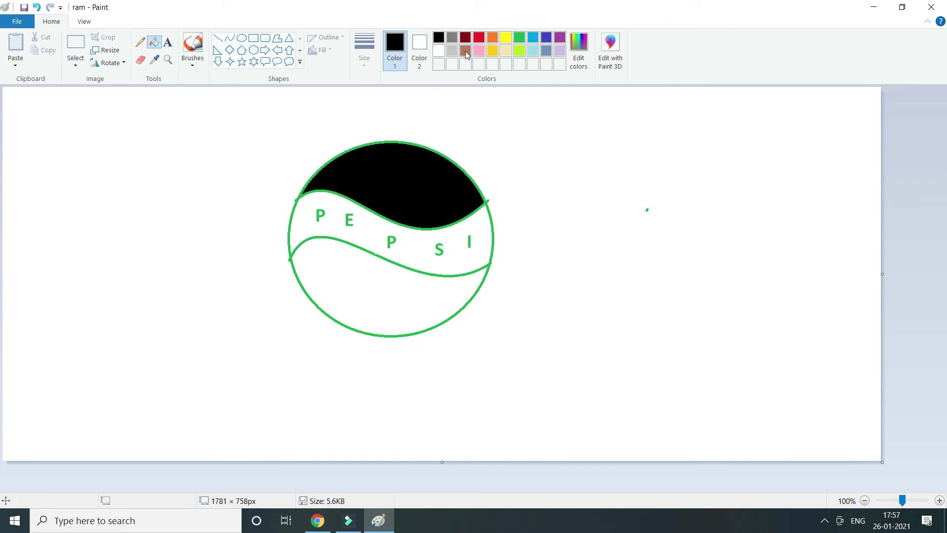
click(478, 39)
click(361, 297)
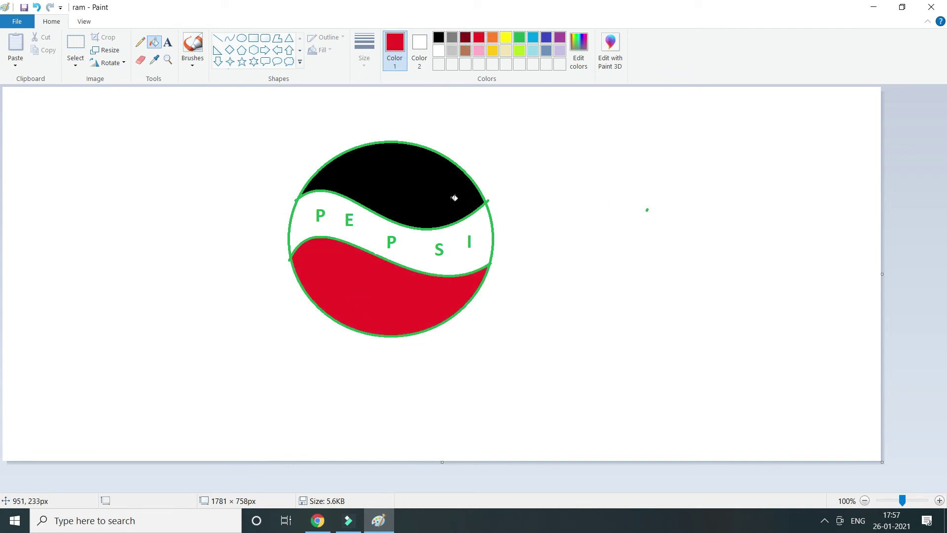
Step: Select the whole logo with a rectangular selection and move it to the left side of the canvas
click(75, 47)
drag(188, 110, 551, 360)
drag(437, 265, 236, 264)
drag(571, 204, 578, 211)
Step: Select the logo again and trail overlapping copies of it across the canvas, ending near the upper-left corner
drag(67, 114, 289, 299)
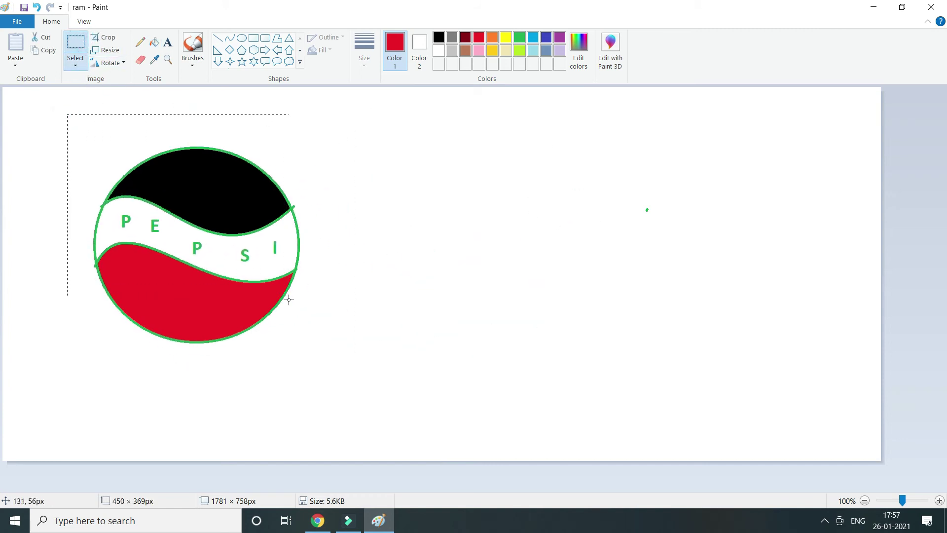
drag(309, 344, 311, 349)
click(569, 258)
drag(83, 134, 307, 313)
drag(305, 347, 306, 347)
mouse_move(192, 257)
mouse_down()
mouse_move(489, 397)
mouse_move(617, 226)
mouse_move(370, 370)
mouse_move(116, 296)
mouse_move(138, 253)
mouse_up()
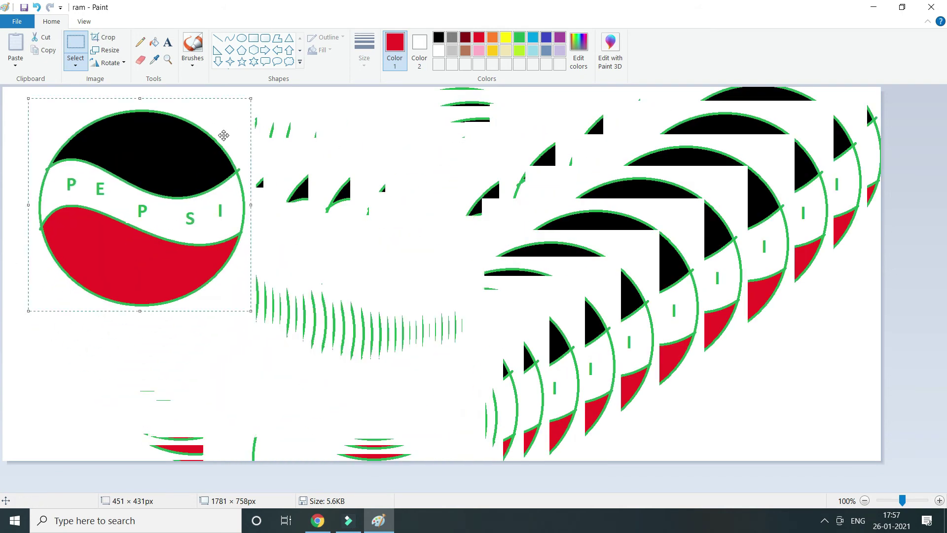
Step: Shrink the selected logo to about 220 × 204 px, then 151 × 143 px, trailing copies of it across the canvas
drag(248, 100, 136, 210)
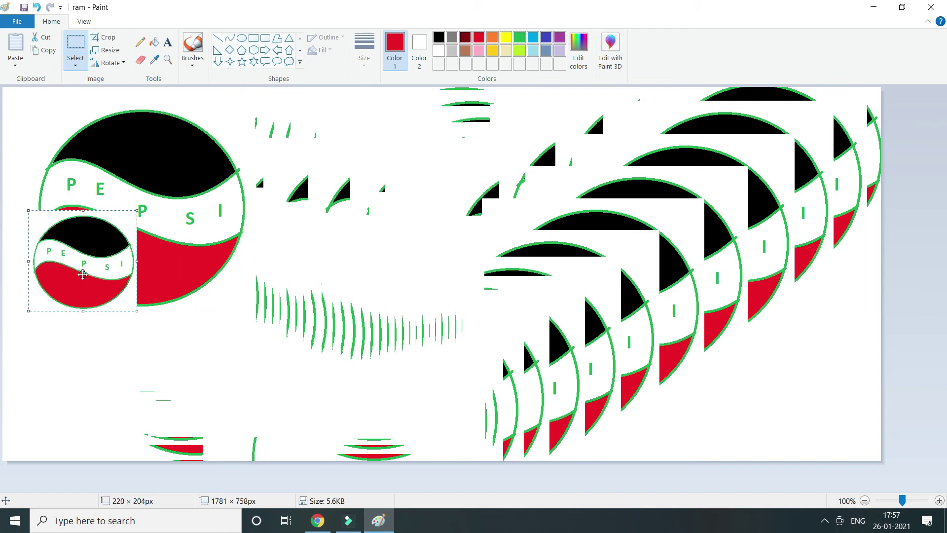
mouse_move(83, 274)
mouse_down()
mouse_move(225, 192)
mouse_move(161, 406)
mouse_move(506, 321)
mouse_move(706, 292)
mouse_move(673, 332)
mouse_move(570, 342)
mouse_move(403, 323)
mouse_move(342, 430)
mouse_move(353, 394)
mouse_move(129, 217)
mouse_move(151, 183)
mouse_up()
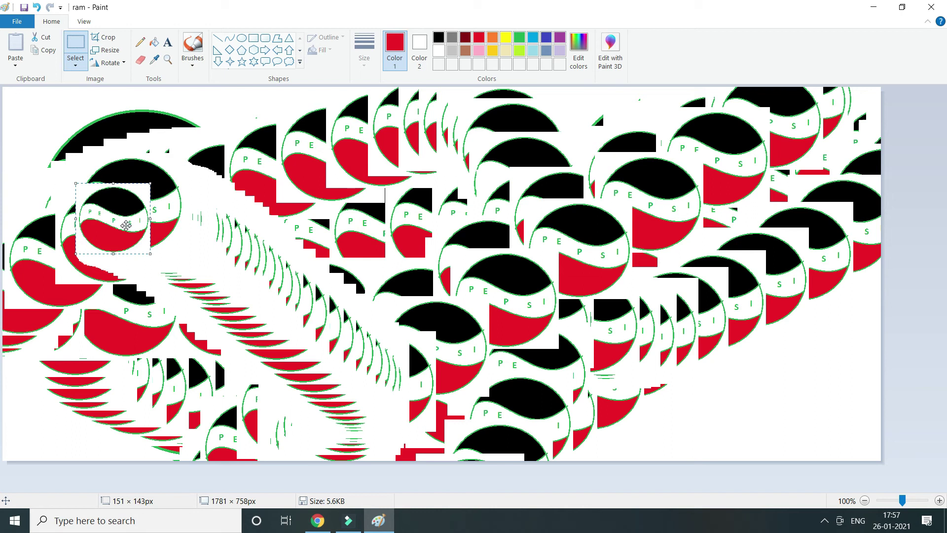
mouse_move(119, 229)
mouse_down()
mouse_move(355, 167)
mouse_move(642, 370)
mouse_move(839, 306)
mouse_move(775, 433)
mouse_move(212, 130)
mouse_move(176, 309)
mouse_up()
Step: Select the entire canvas and delete everything on it
key(ctrl+a)
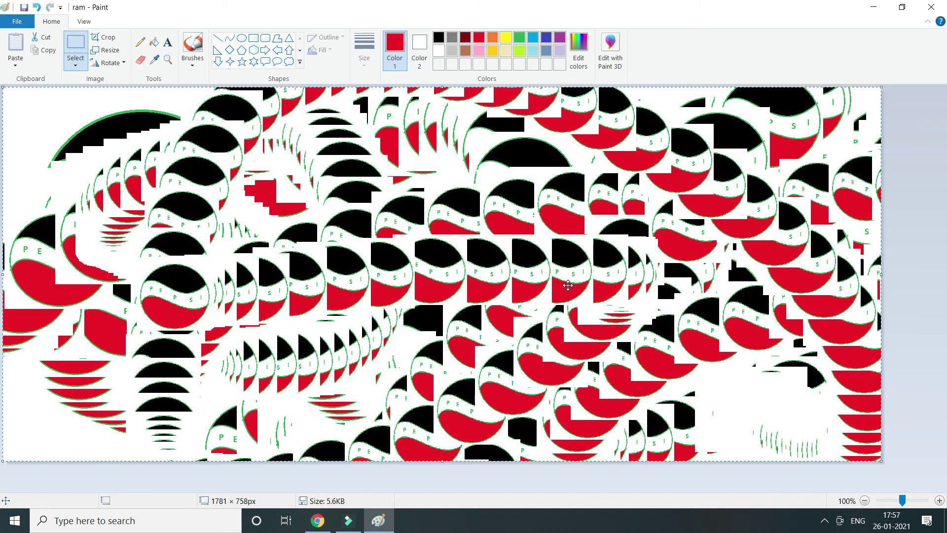
key(Delete)
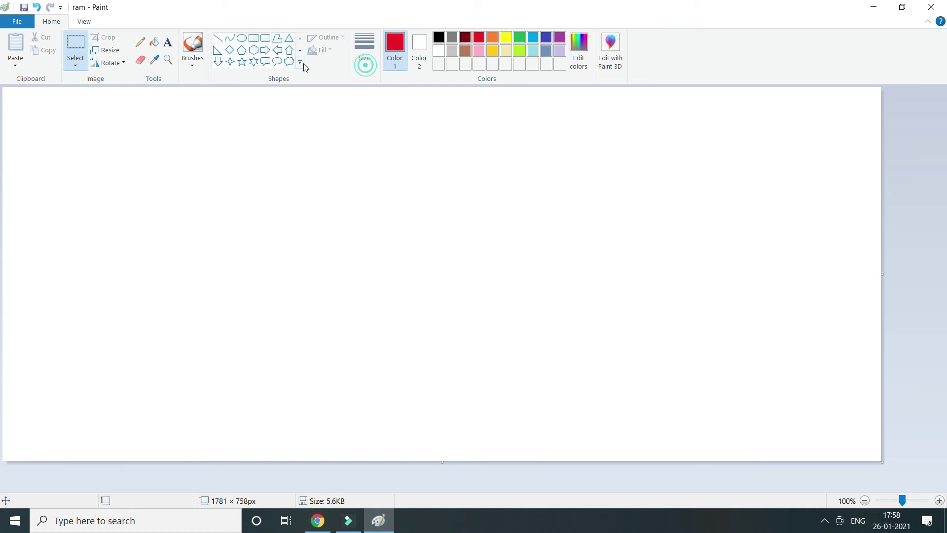
Step: Draw a nearly horizontal red line across the upper canvas, give it the thickest size, and extend its end to the right
click(218, 38)
mouse_move(252, 134)
mouse_down()
mouse_move(265, 142)
mouse_move(435, 139)
mouse_up()
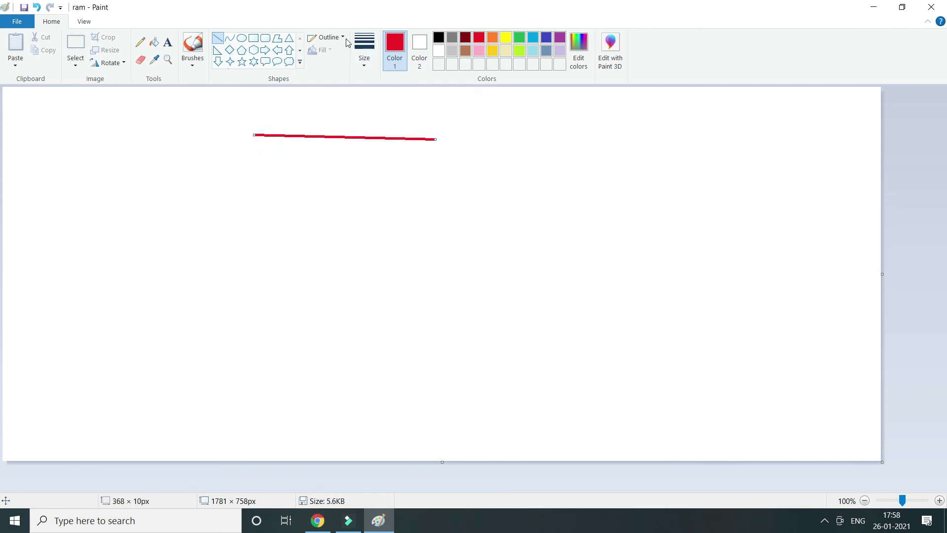
click(364, 49)
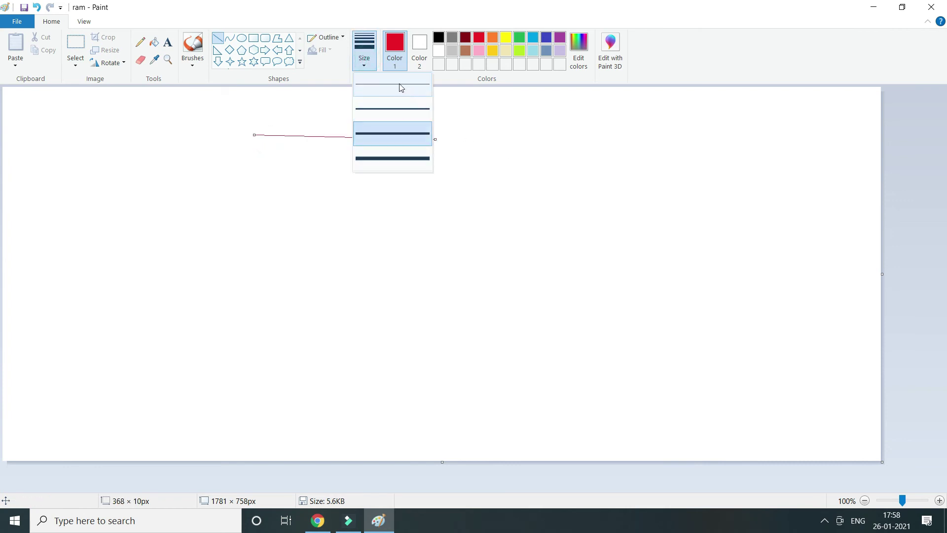
click(392, 157)
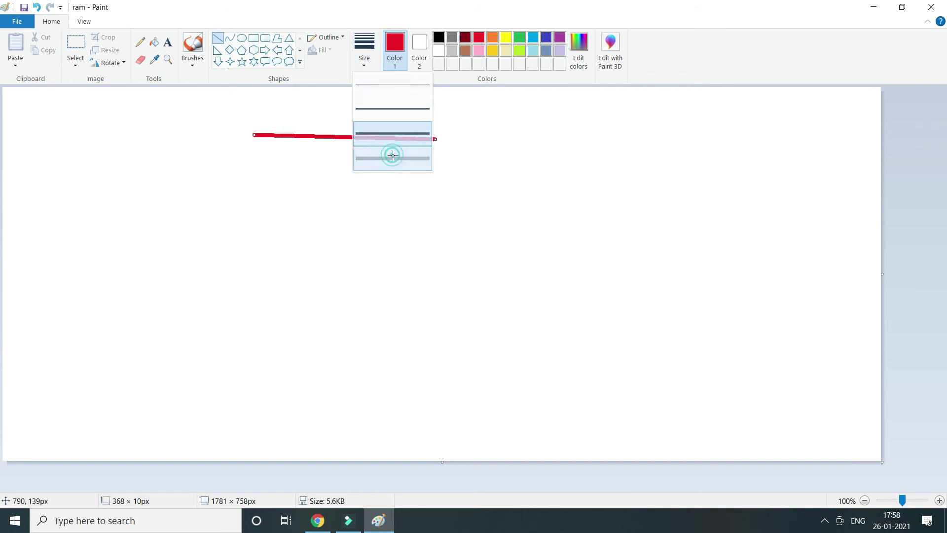
drag(437, 139, 636, 132)
click(422, 186)
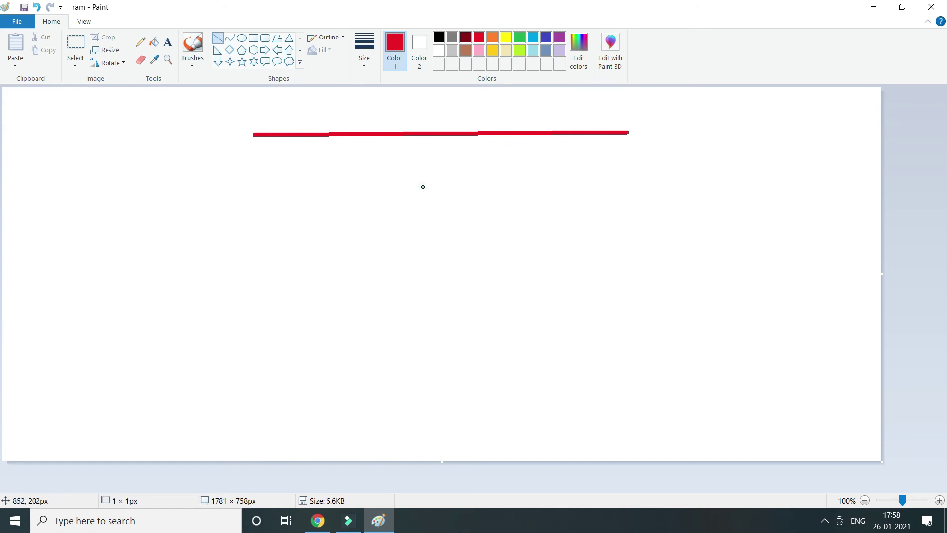
Step: Draw a perfectly horizontal red line about 1200 px long across the middle and three perfectly vertical lines along the canvas
click(218, 44)
mouse_move(171, 246)
mouse_down()
mouse_move(503, 230)
mouse_move(563, 253)
mouse_move(604, 242)
mouse_move(775, 236)
mouse_up()
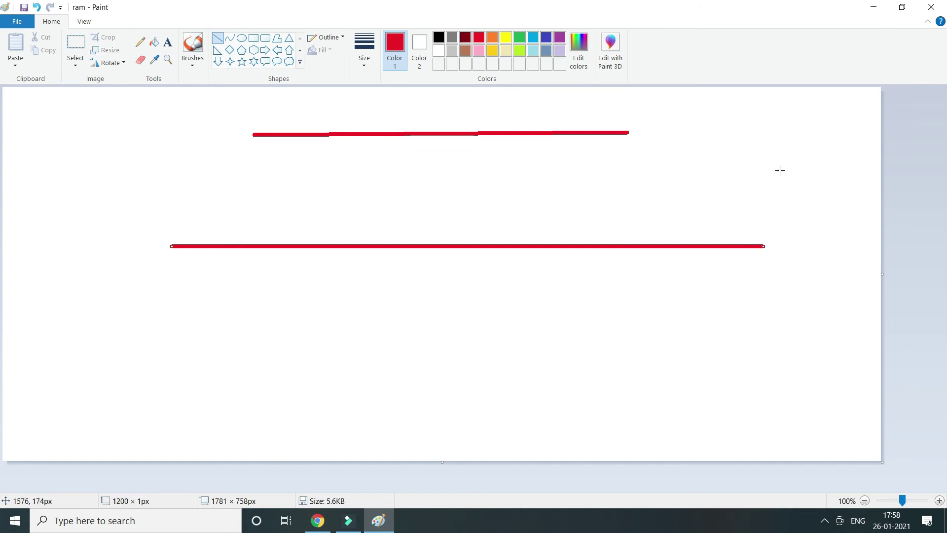
mouse_move(803, 111)
mouse_down()
mouse_move(809, 422)
mouse_move(802, 428)
mouse_up()
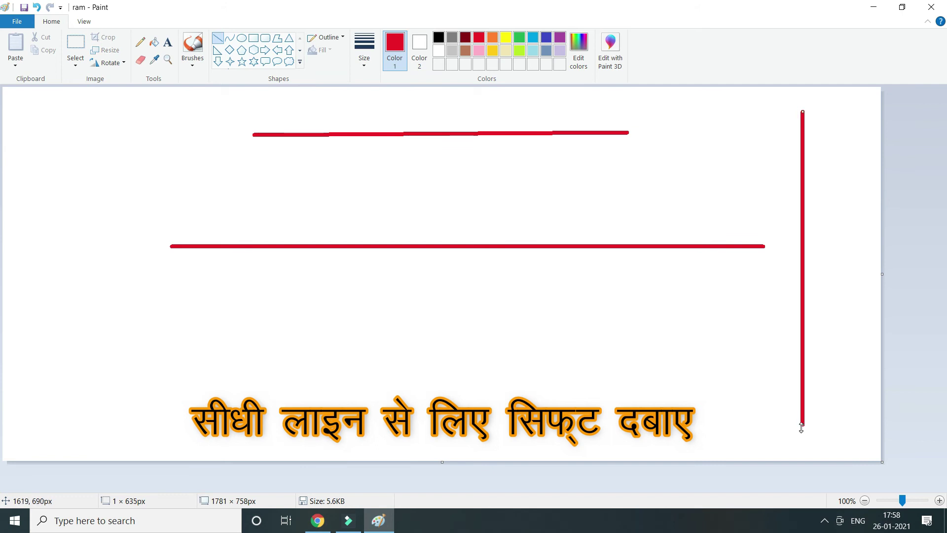
mouse_move(567, 137)
mouse_down()
mouse_move(577, 386)
mouse_move(567, 438)
mouse_up()
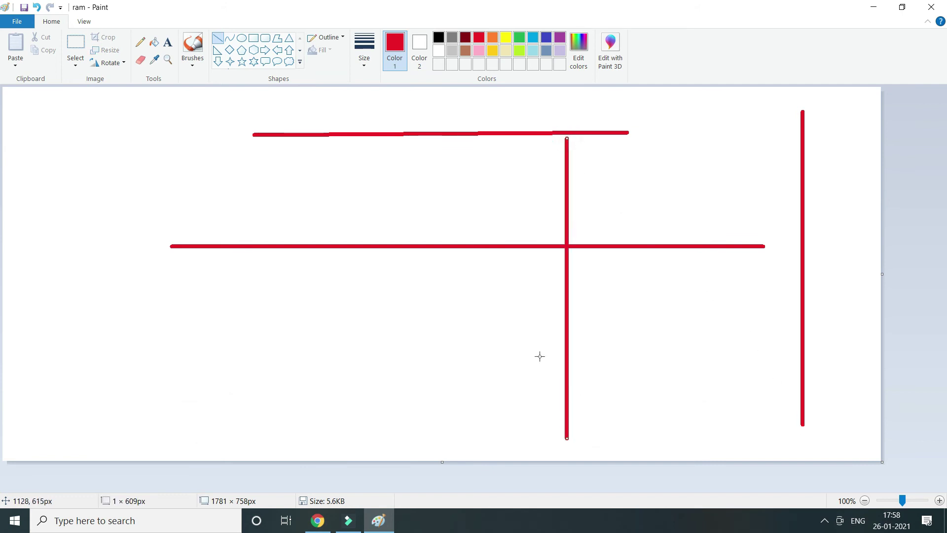
drag(302, 142, 302, 361)
Step: Add two long horizontal red lines across the lower half and a vertical line through the middle of the canvas
mouse_move(141, 307)
mouse_down()
mouse_move(704, 356)
mouse_move(898, 307)
mouse_up()
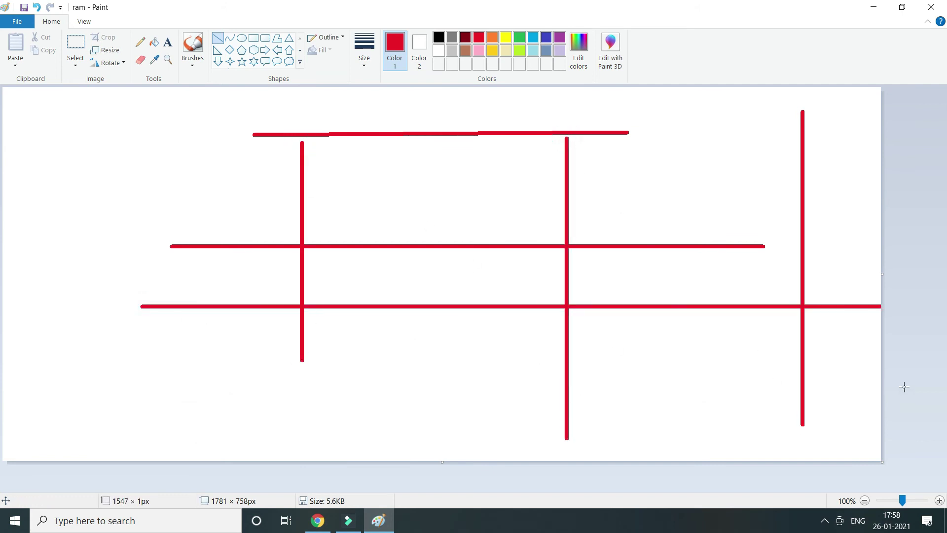
drag(183, 348, 895, 351)
drag(460, 107, 459, 113)
drag(456, 161, 459, 460)
click(649, 172)
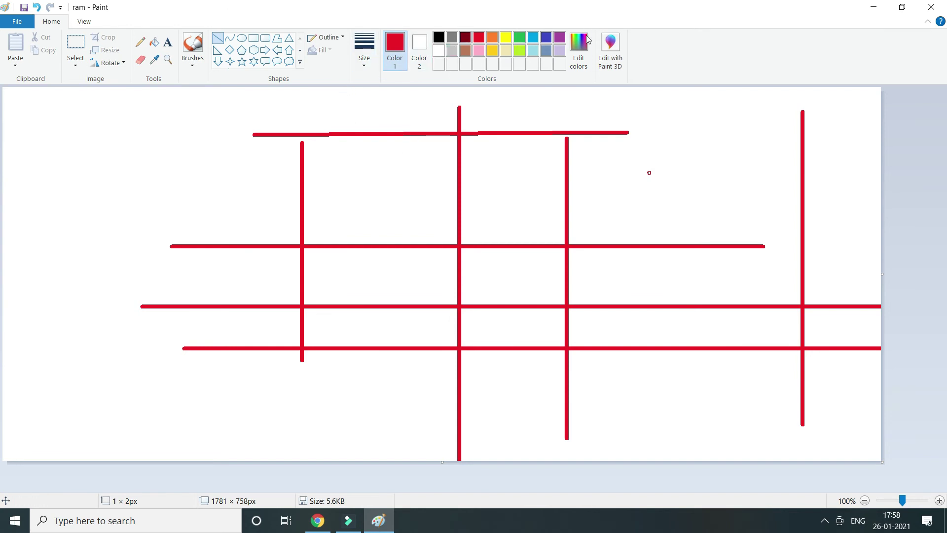
Step: Mix a slightly darker custom red with a luminosity of 109 for the foreground color
click(576, 57)
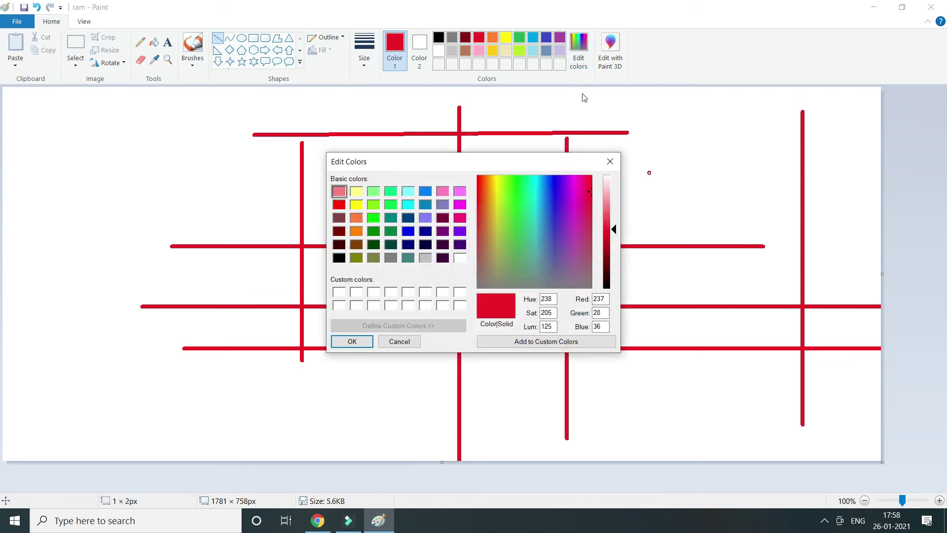
mouse_move(618, 228)
mouse_down()
mouse_move(614, 213)
mouse_move(611, 237)
mouse_up()
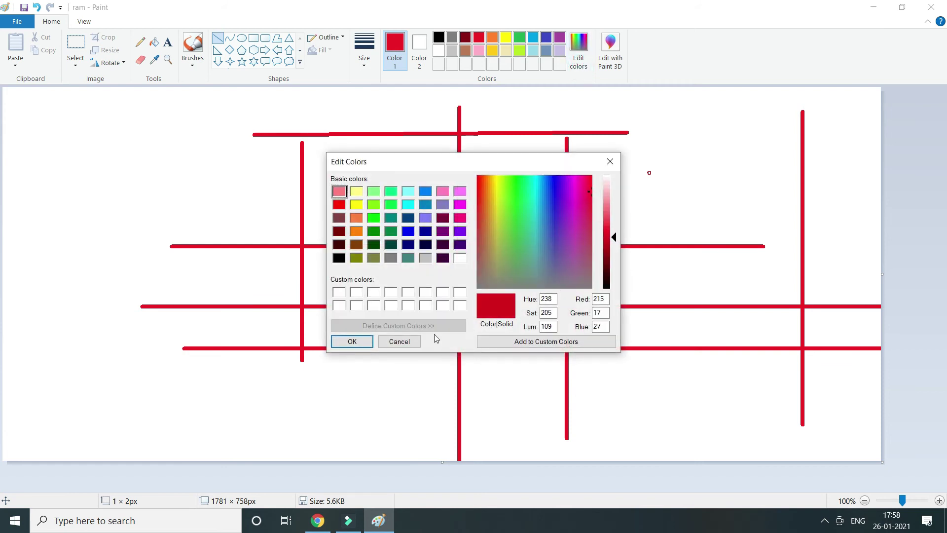
click(352, 341)
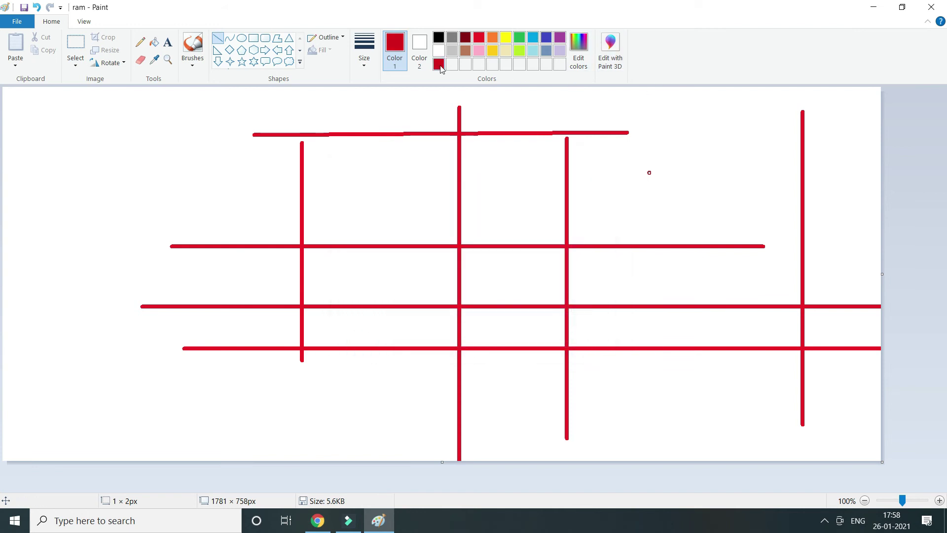
Step: Fill the open area around the grid with dark red, undo it, and fill the closed cell beside the central vertical line instead
click(380, 188)
click(154, 42)
click(351, 174)
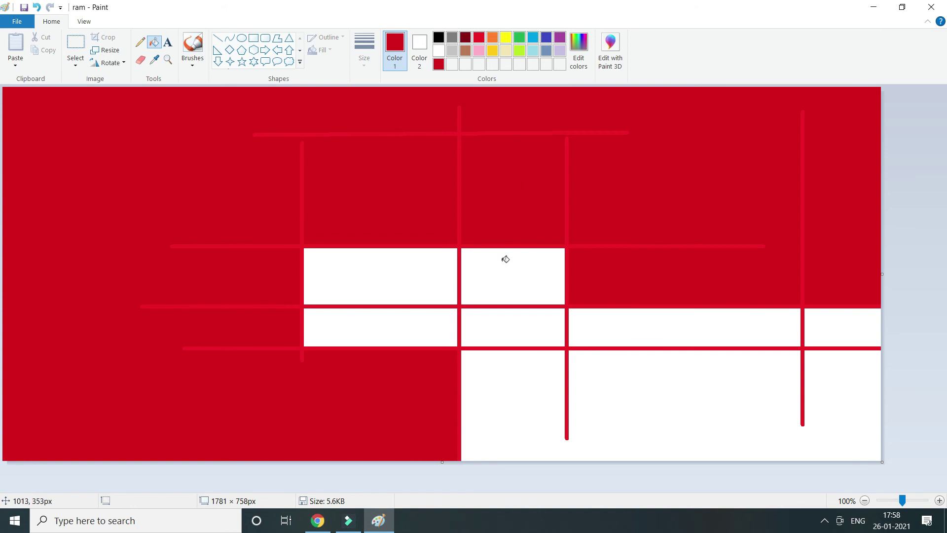
key(ctrl+z)
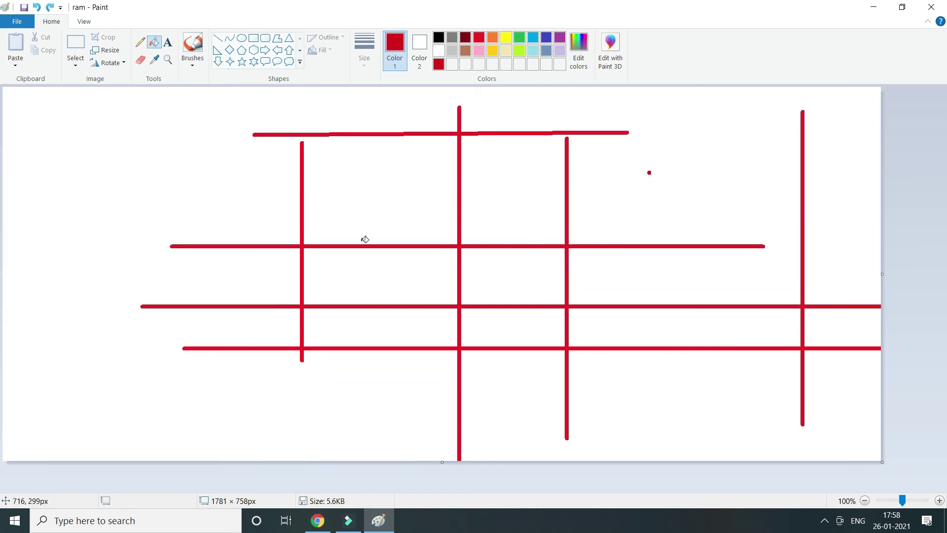
click(395, 275)
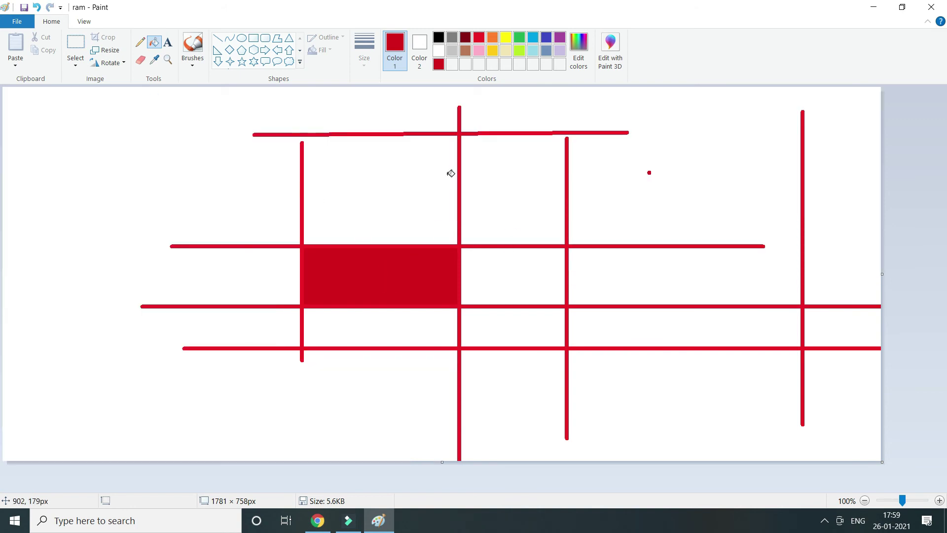
click(620, 60)
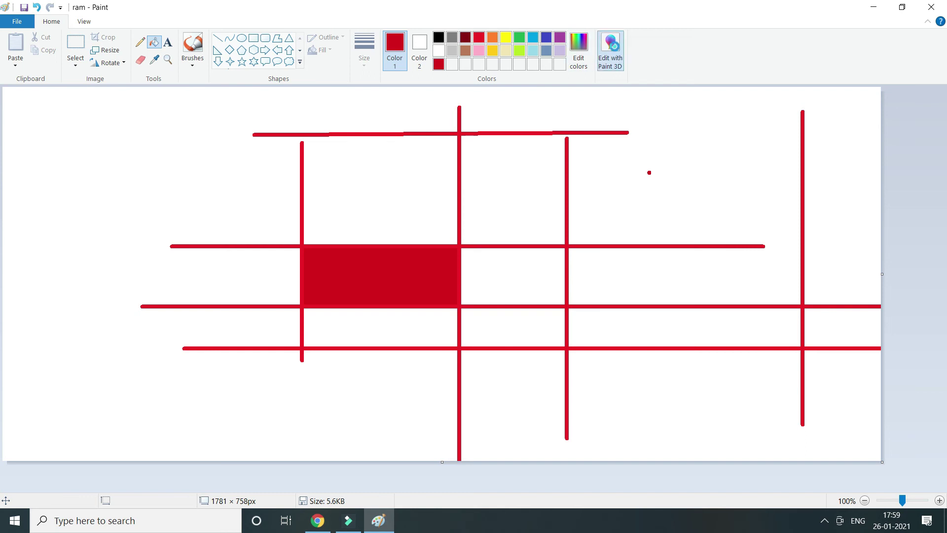
click(552, 269)
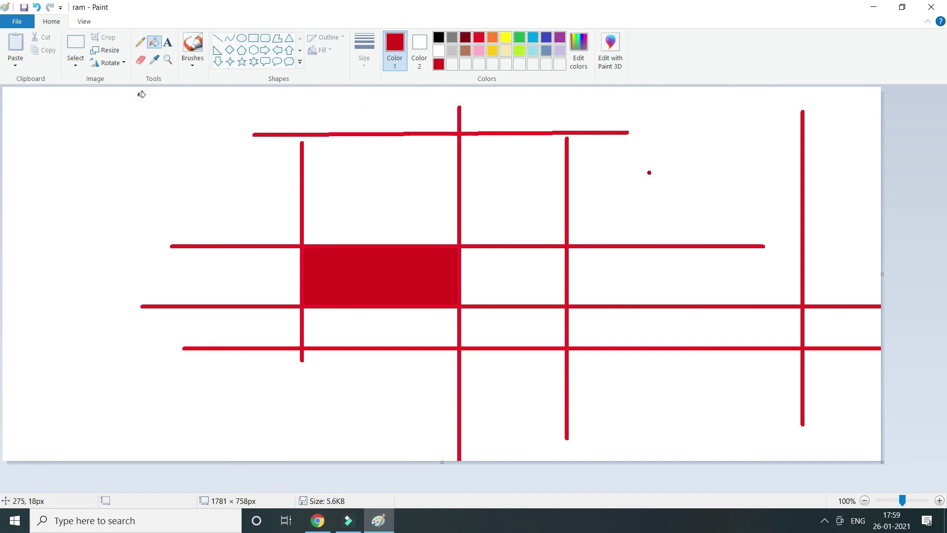
Step: Select the entire drawing of crossing red lines and delete it
key(ctrl+a)
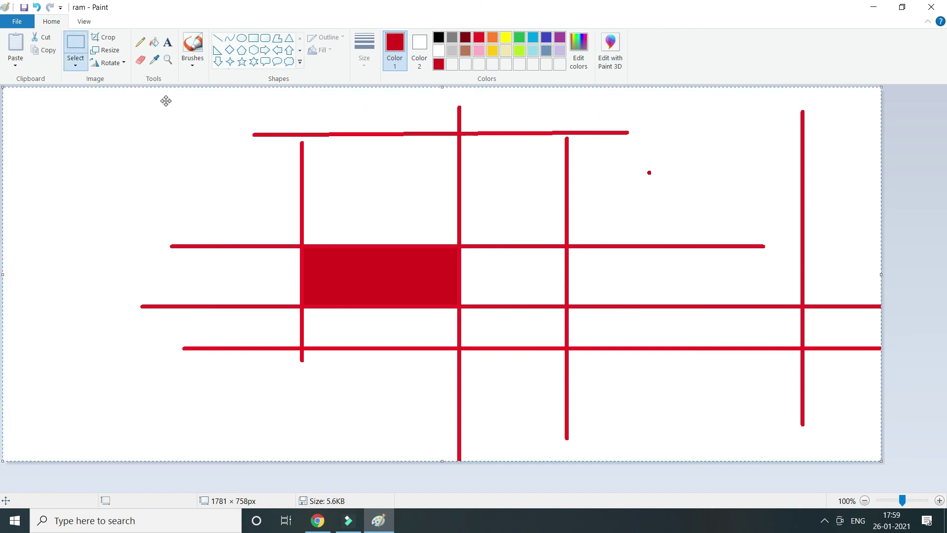
key(Delete)
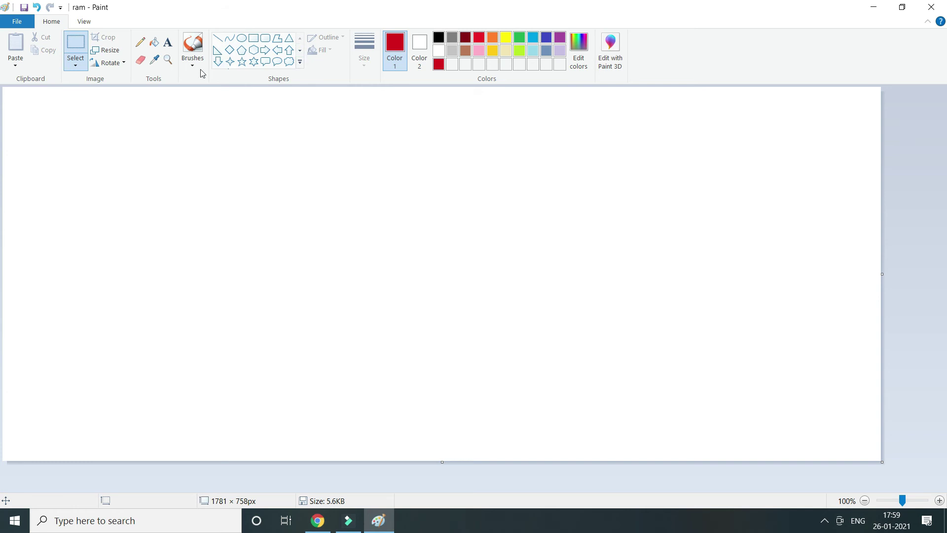
Step: Set Color 2 to green and scrub the Eraser over the concentric ovals to cover them in green
click(439, 68)
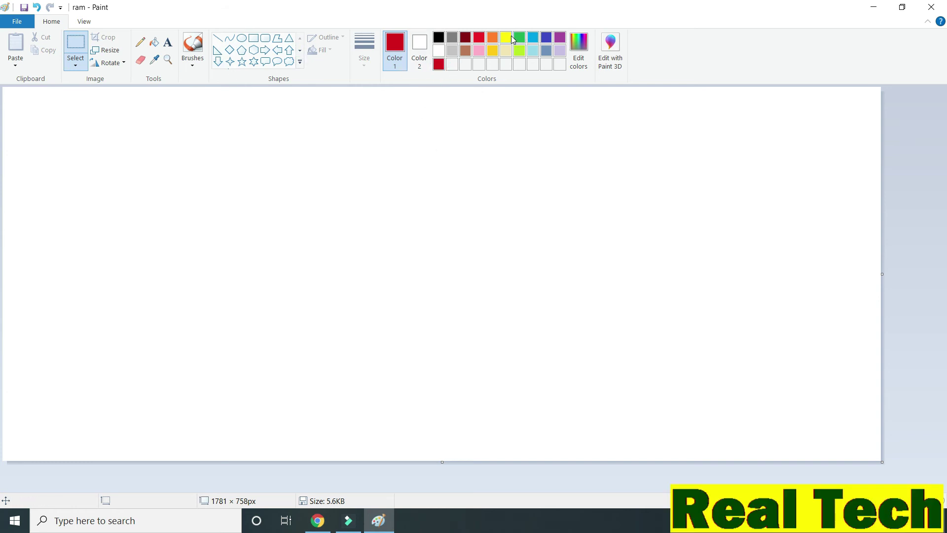
click(419, 47)
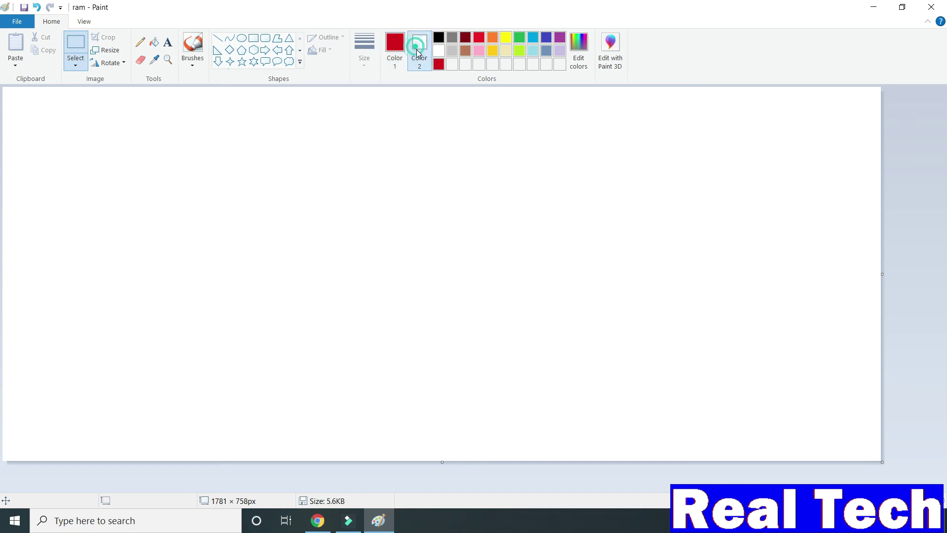
click(518, 38)
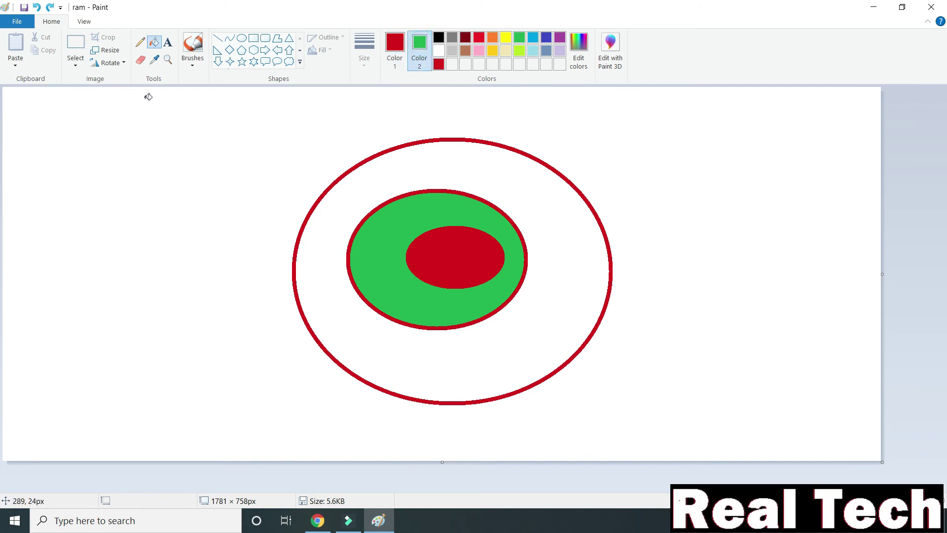
click(140, 60)
mouse_move(308, 194)
mouse_down()
mouse_move(394, 285)
mouse_move(487, 279)
mouse_move(517, 250)
mouse_move(397, 237)
mouse_move(481, 247)
mouse_move(459, 229)
mouse_move(515, 200)
mouse_move(404, 218)
mouse_move(376, 249)
mouse_move(625, 215)
mouse_move(481, 346)
mouse_move(579, 159)
mouse_move(326, 246)
mouse_move(351, 201)
mouse_move(423, 229)
mouse_up()
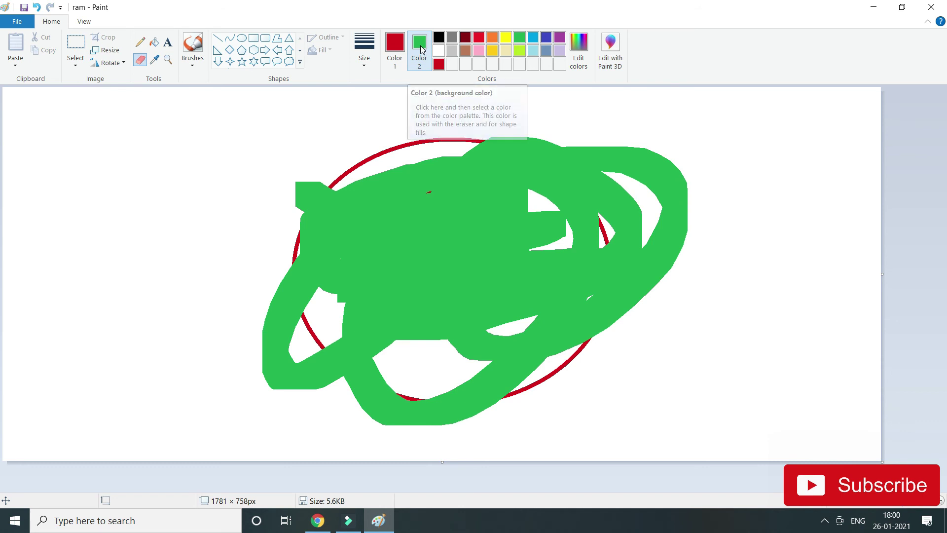
Step: Delete the whole canvas with green as the background color and undo the deletion
key(ctrl+a)
key(Delete)
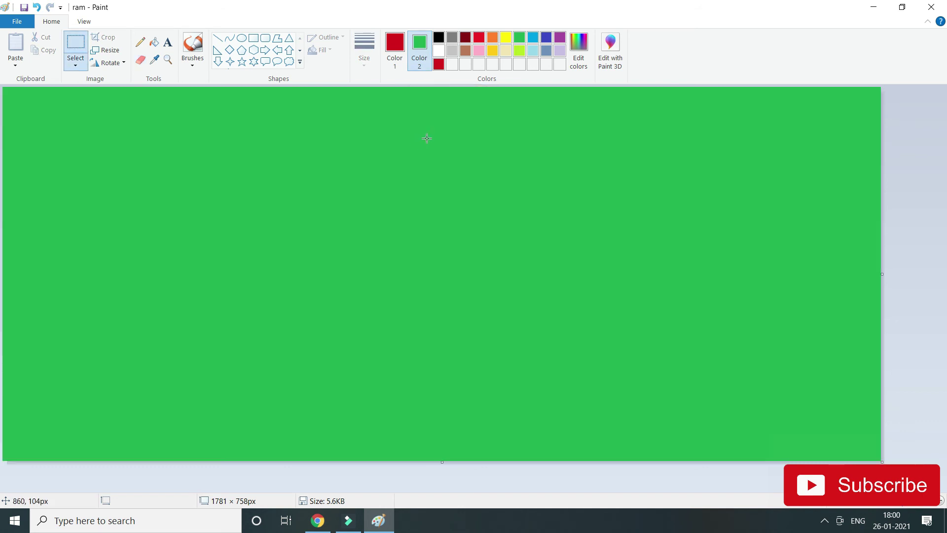
key(ctrl+z)
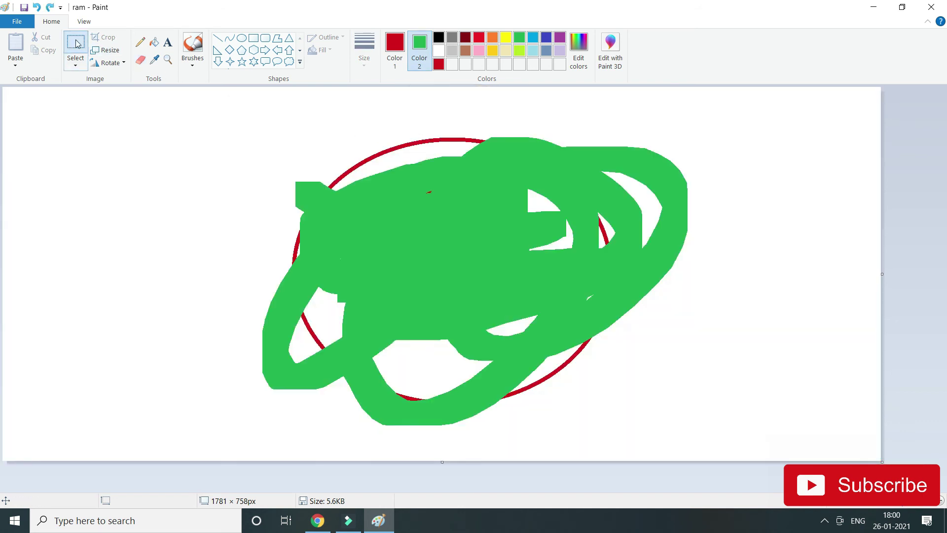
Step: Set Color 2 to white and delete everything on the canvas
click(441, 52)
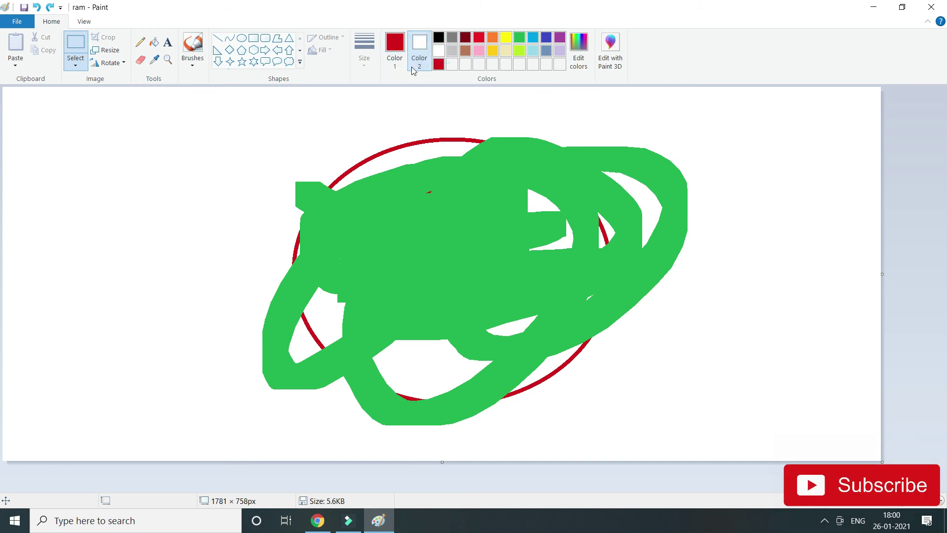
key(ctrl+a)
key(Delete)
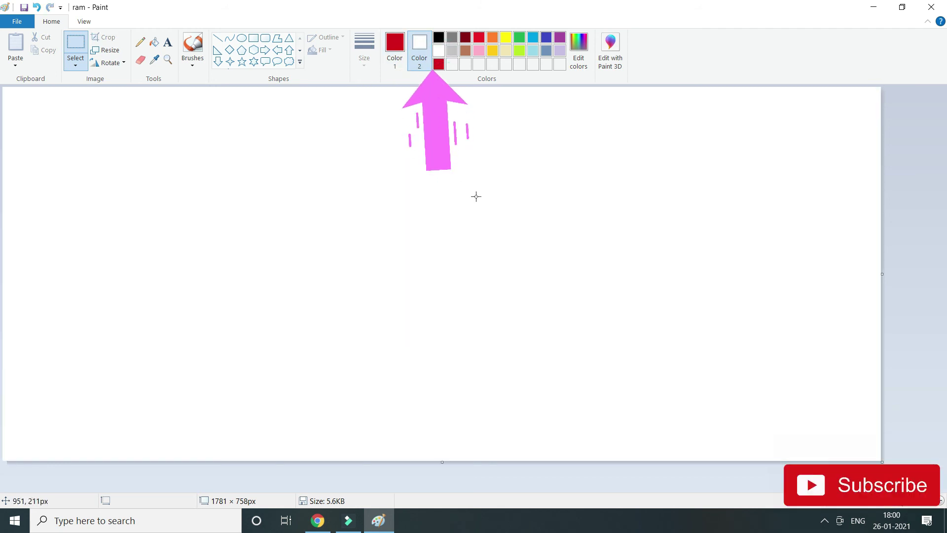
Step: Fill the upper band of the overlapping ovals and a section inside the central oval with dark red, with Color 2 set to purple
click(417, 44)
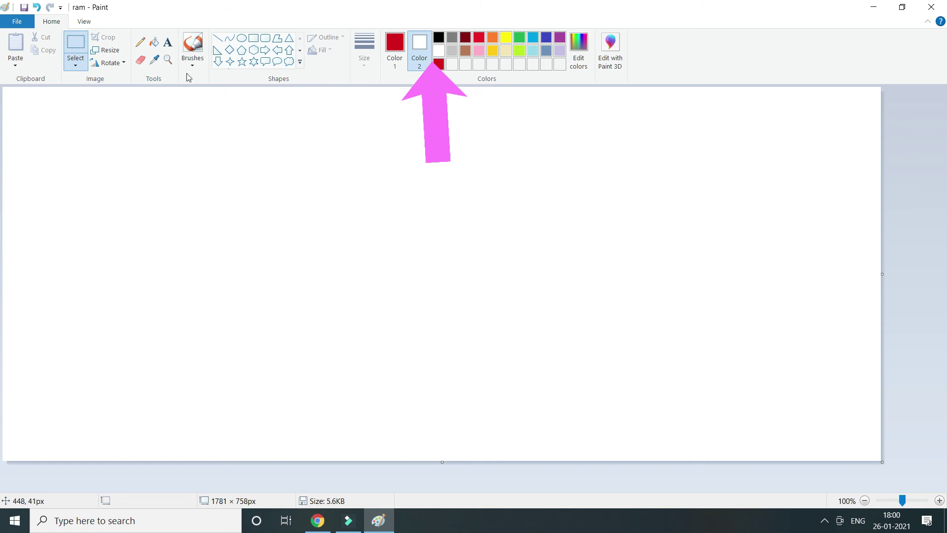
click(146, 60)
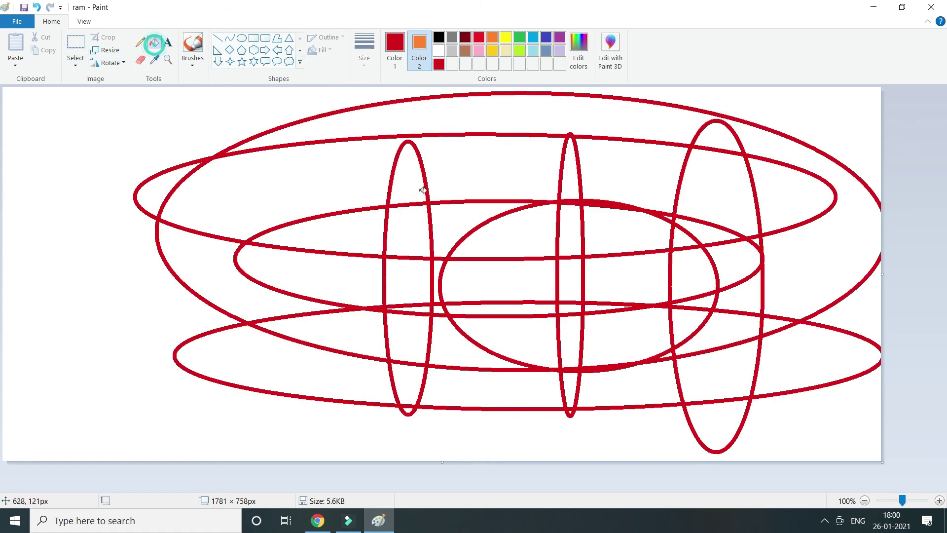
click(495, 164)
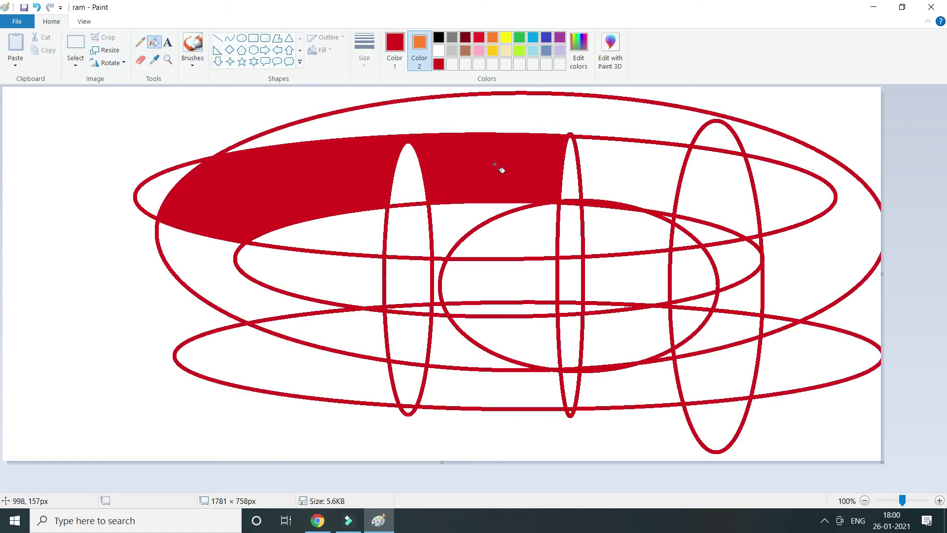
click(558, 38)
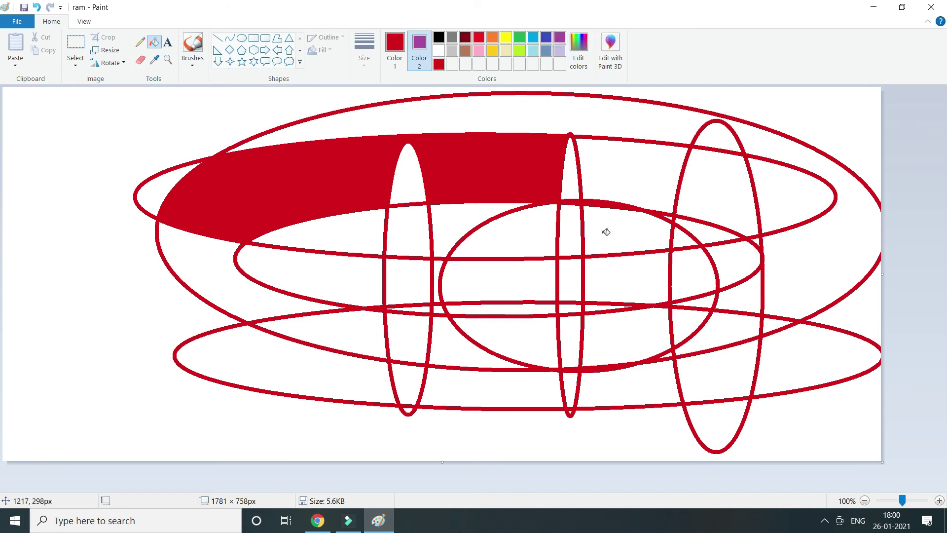
click(605, 232)
Step: Fill the outer region of the largest oval and the small section beneath the central oval's lower edge with orange
click(492, 38)
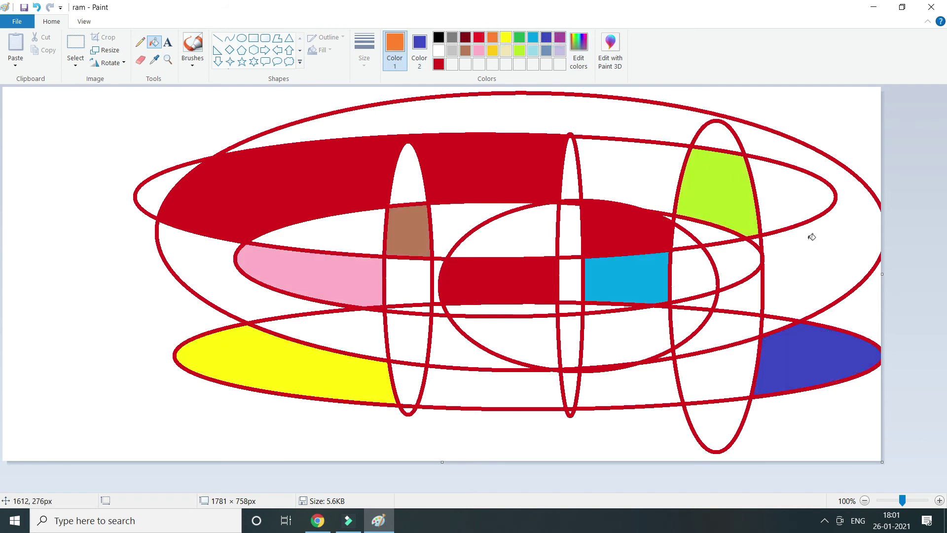
click(819, 254)
click(453, 351)
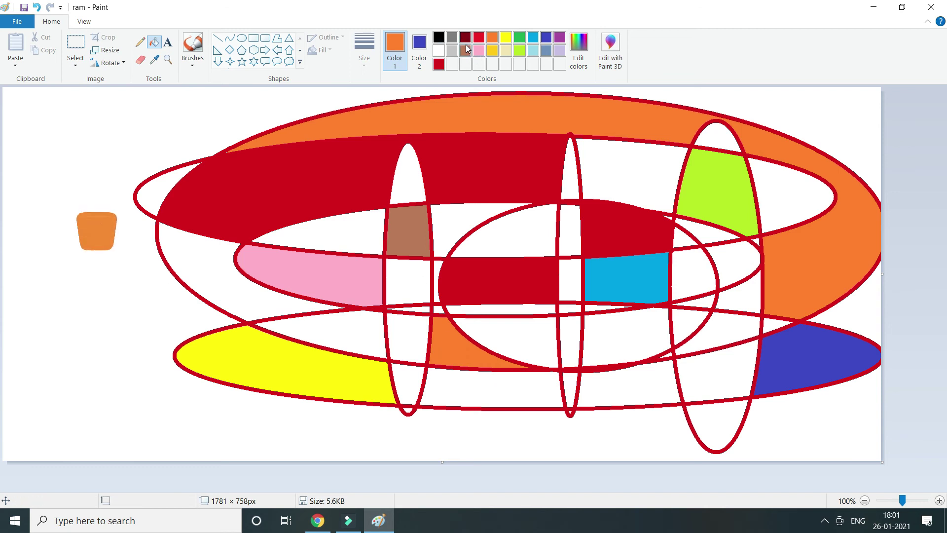
Step: Fill the section at the largest oval's left end and the middle section of the lowest oval with green
click(520, 38)
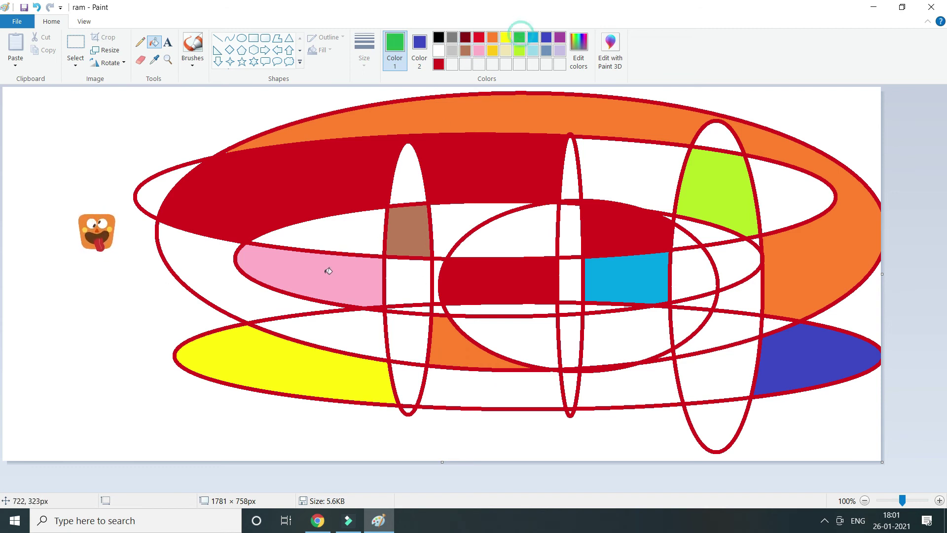
click(233, 289)
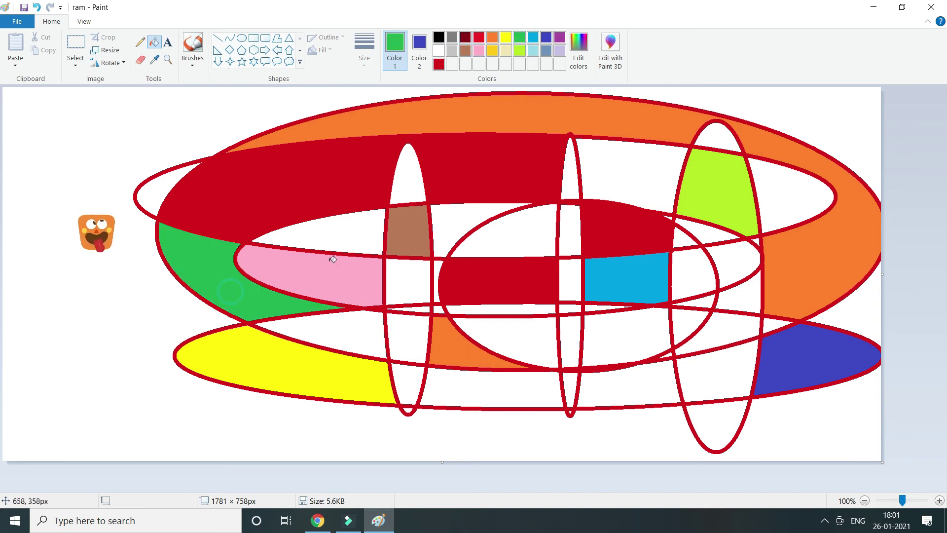
click(501, 380)
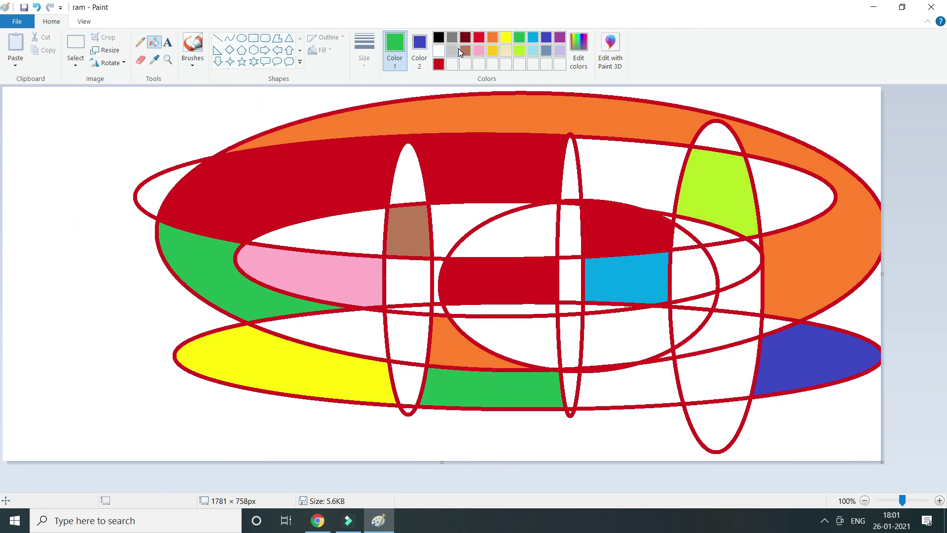